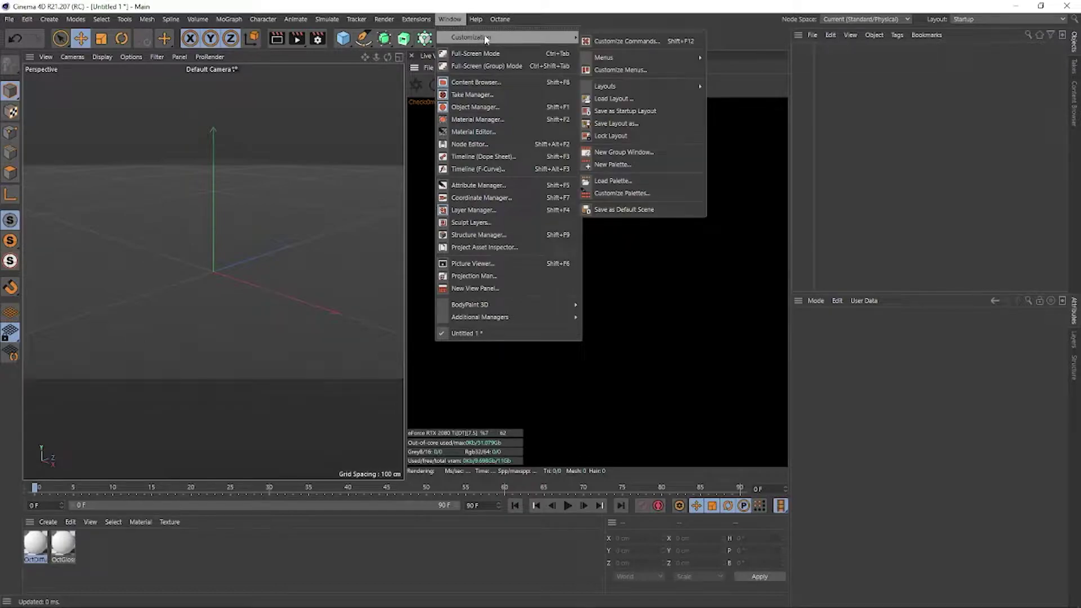
Open palette customization, create a new empty palette and widen it so it can hold a row of commands.
{"action": "left_click", "coordinate": [634, 194]}
{"action": "left_click_drag", "start_coordinate": [726, 189], "coordinate": [555, 73]}
{"action": "left_click_drag", "start_coordinate": [680, 423], "coordinate": [679, 512]}
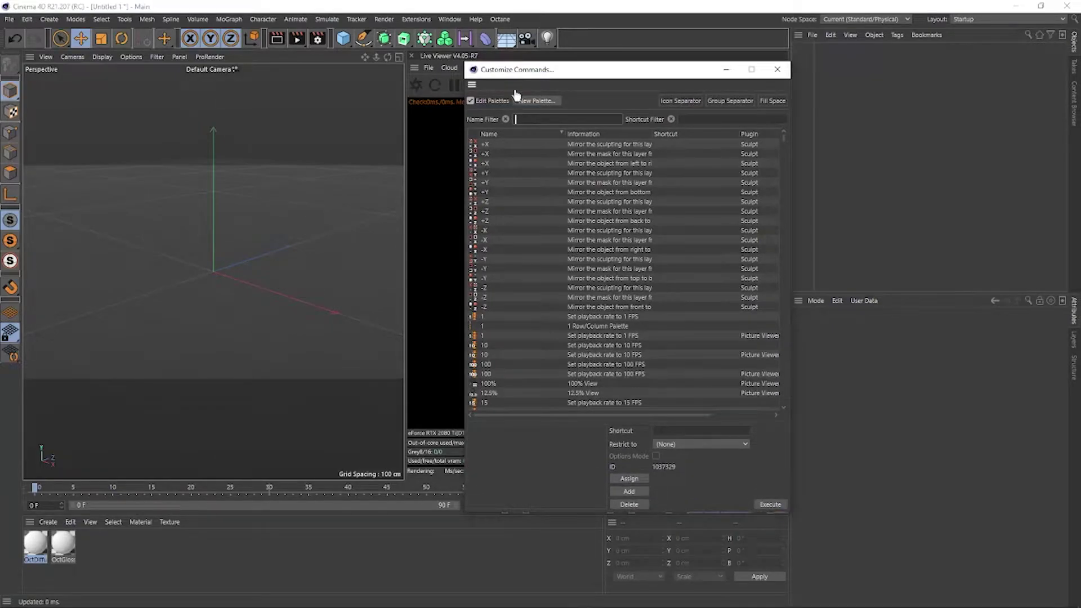
{"action": "left_click", "coordinate": [537, 101]}
{"action": "left_click_drag", "start_coordinate": [113, 66], "coordinate": [100, 84]}
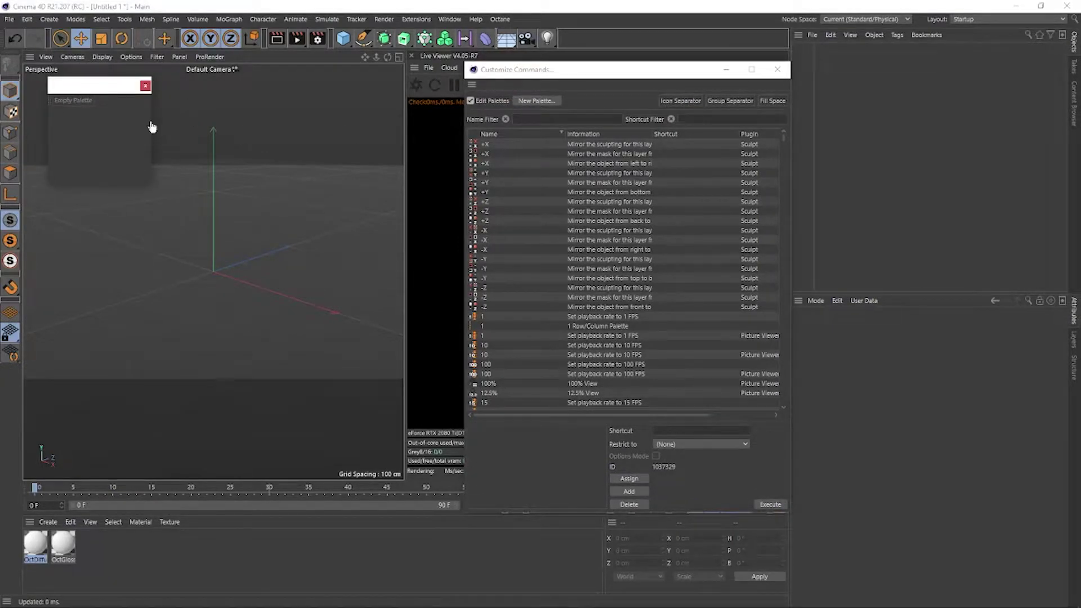
{"action": "left_click_drag", "start_coordinate": [152, 122], "coordinate": [429, 122]}
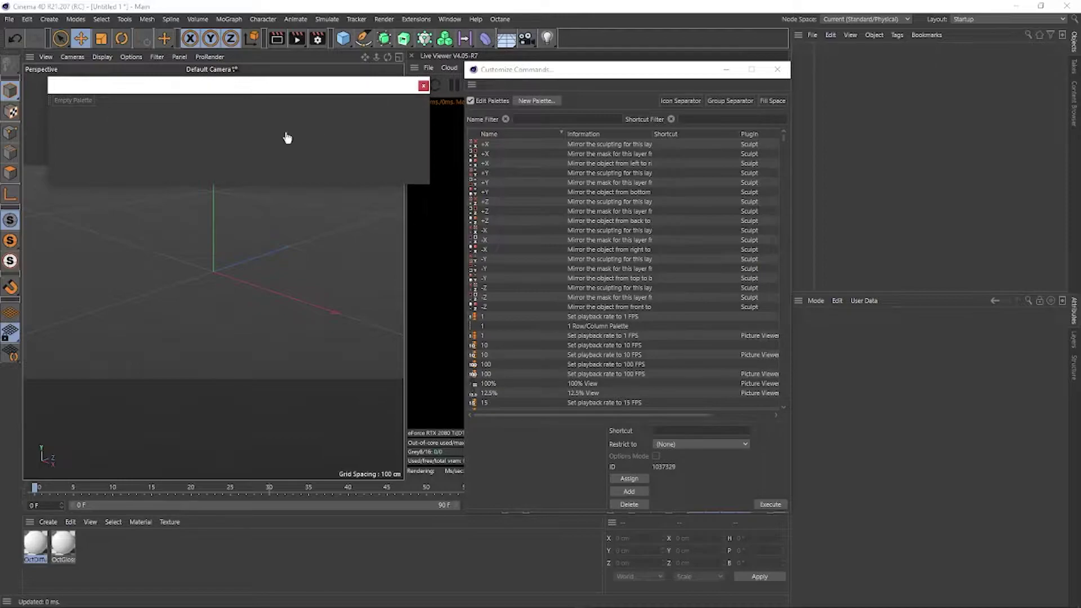
Filter the command list by the name "octane".
{"action": "left_click", "coordinate": [541, 120]}
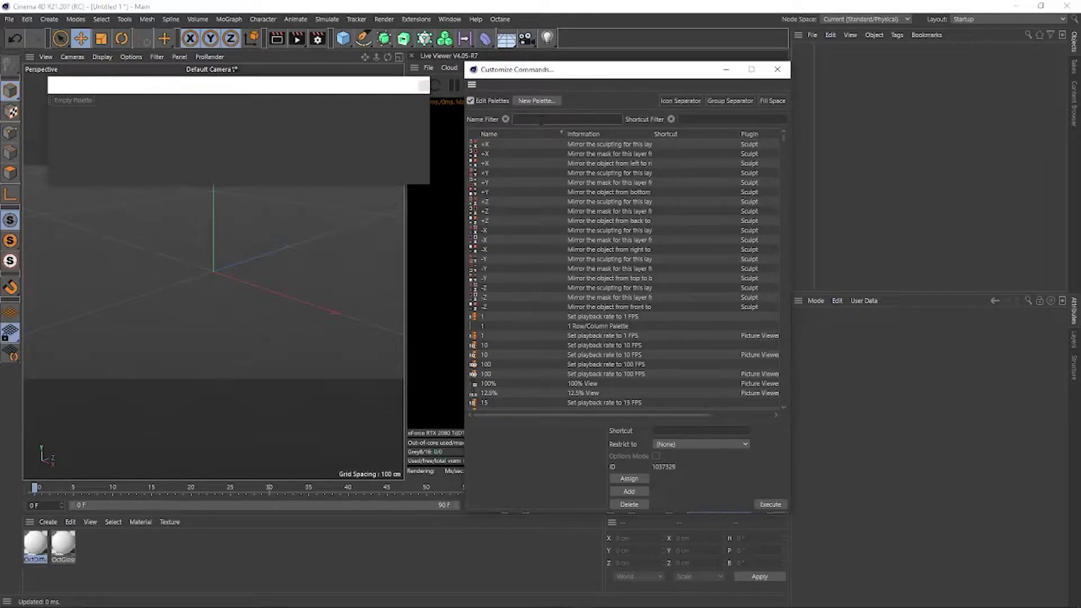
{"action": "type", "text": "mo"}
{"action": "key", "text": "BackSpace"}
{"action": "key", "text": "BackSpace"}
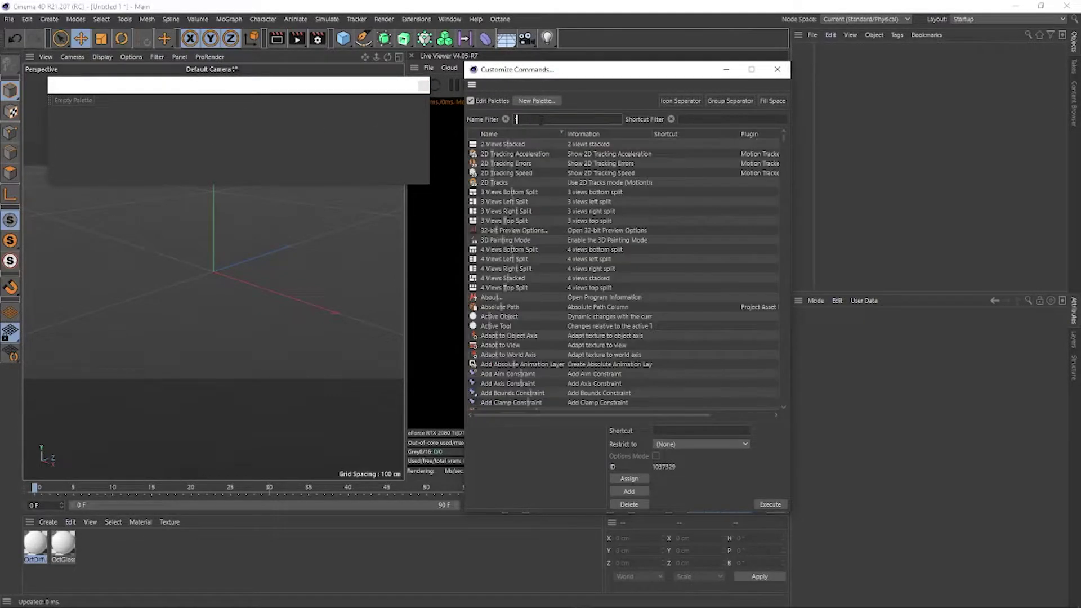
{"action": "type", "text": "octane"}
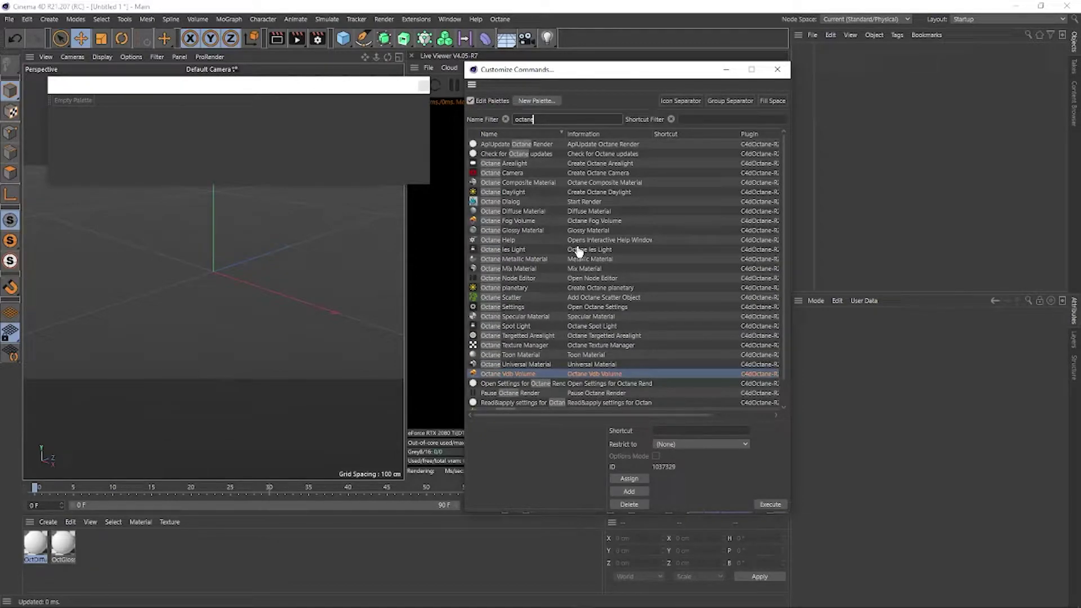
Add the Octane Camera and Octane Node Editor commands to the new palette.
{"action": "left_click_drag", "start_coordinate": [508, 176], "coordinate": [140, 139]}
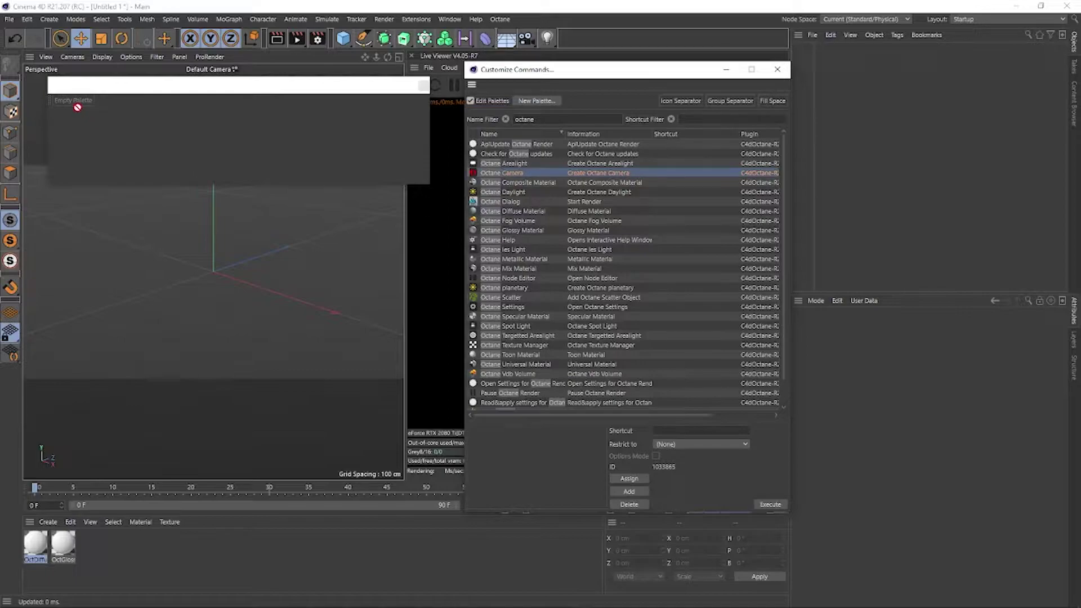
{"action": "left_click_drag", "start_coordinate": [59, 101], "coordinate": [61, 104]}
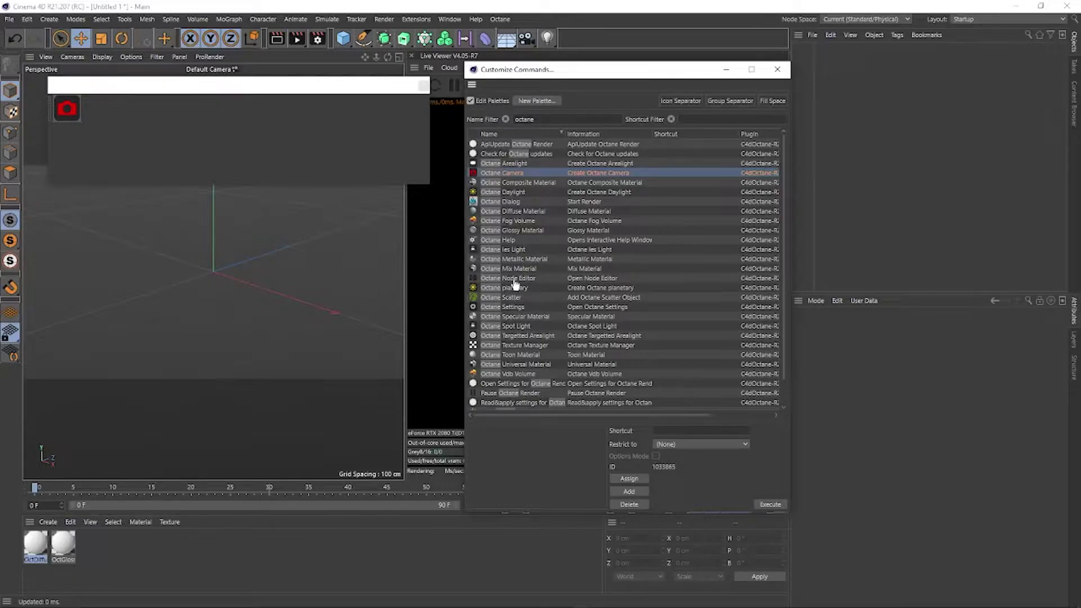
{"action": "left_click_drag", "start_coordinate": [514, 279], "coordinate": [338, 250]}
{"action": "left_click_drag", "start_coordinate": [88, 124], "coordinate": [94, 116]}
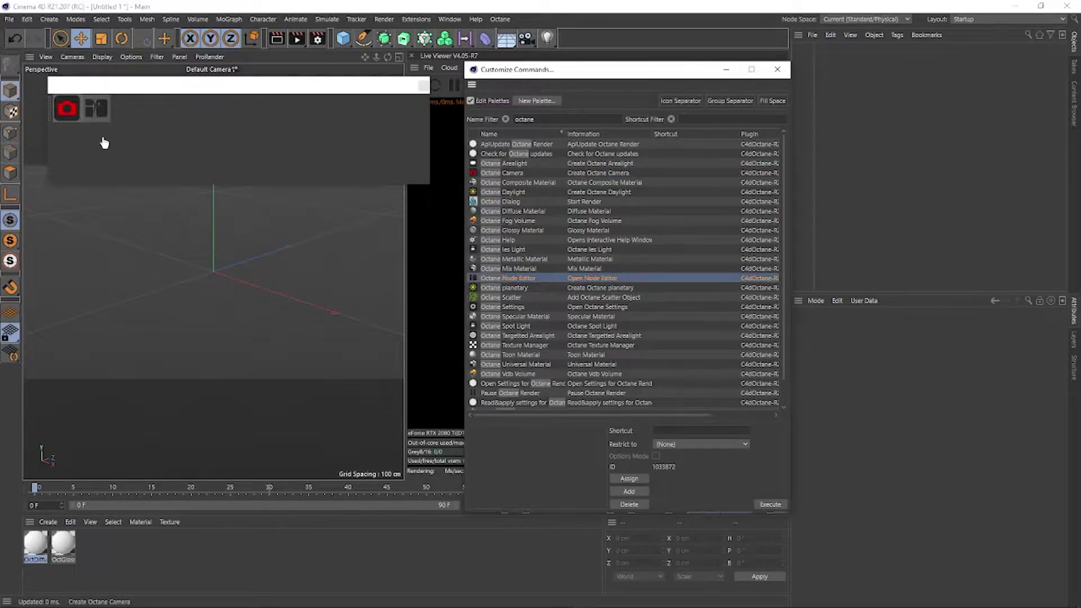
{"action": "left_click_drag", "start_coordinate": [511, 309], "coordinate": [162, 142]}
{"action": "left_click_drag", "start_coordinate": [110, 114], "coordinate": [118, 112]}
{"action": "left_click_drag", "start_coordinate": [577, 70], "coordinate": [682, 108]}
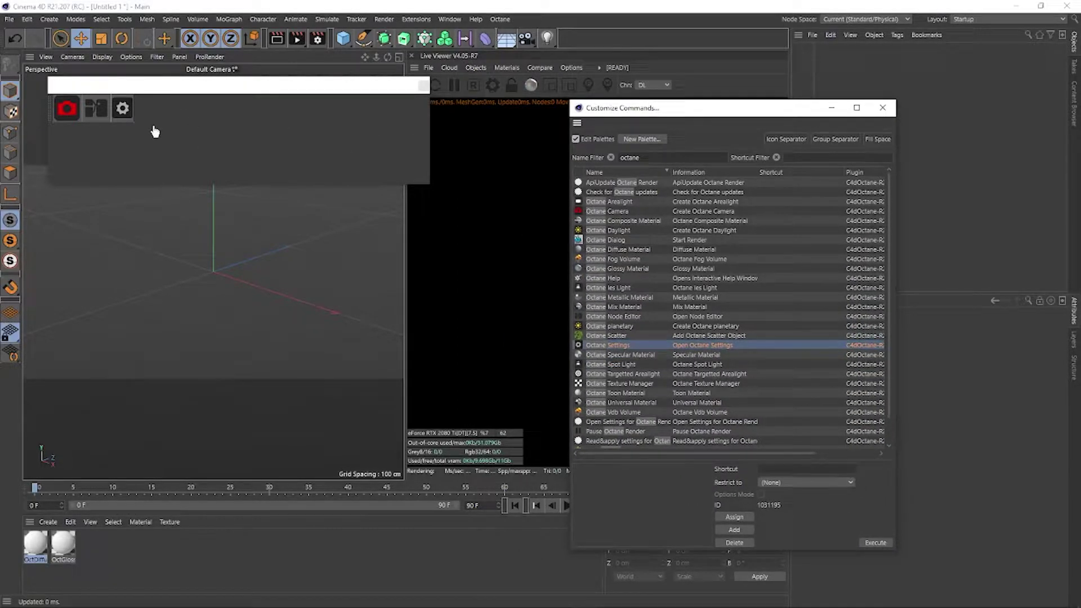
{"action": "mouse_move", "coordinate": [121, 109]}
{"action": "left_mouse_down"}
{"action": "mouse_move", "coordinate": [93, 110]}
{"action": "mouse_move", "coordinate": [128, 111]}
{"action": "left_mouse_up"}
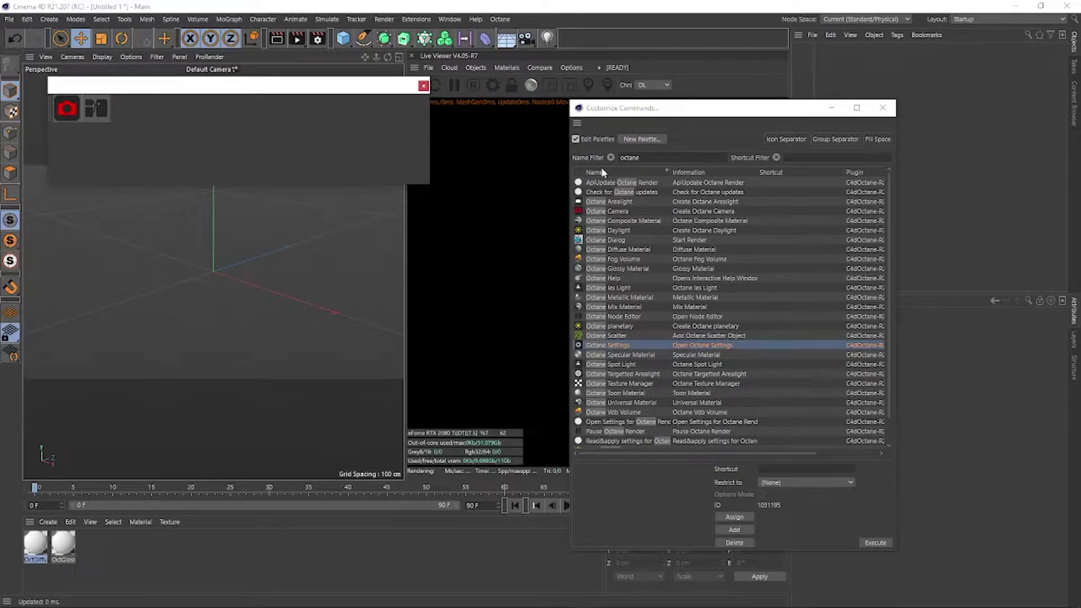
Insert an icon separator after the Node Editor icon, followed by the Octane Daylight and Octane Arealight commands.
{"action": "left_click_drag", "start_coordinate": [793, 142], "coordinate": [723, 138]}
{"action": "left_click_drag", "start_coordinate": [113, 116], "coordinate": [113, 117]}
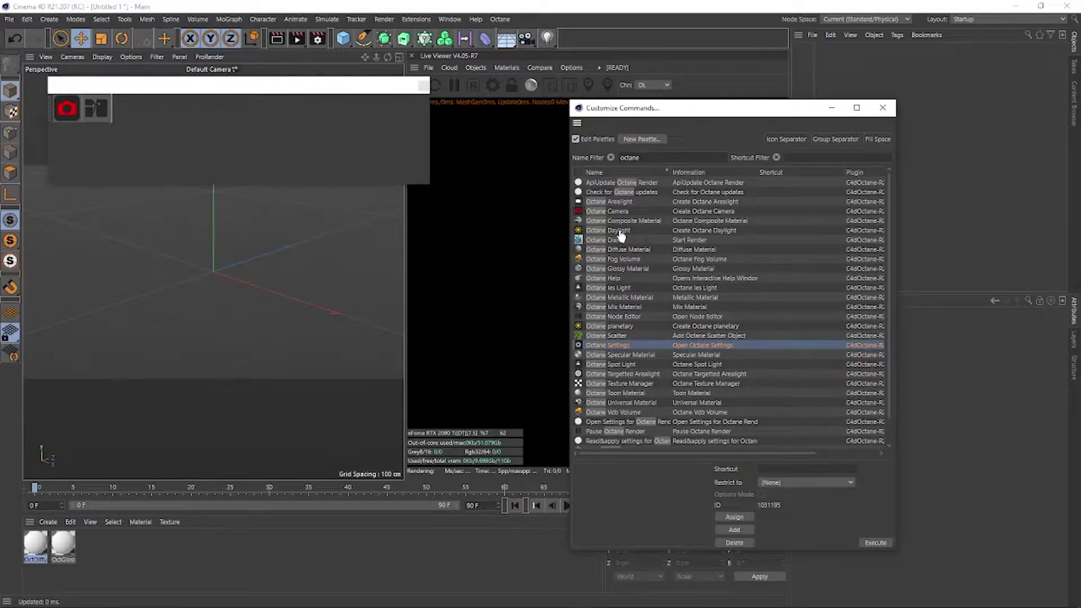
{"action": "left_click_drag", "start_coordinate": [616, 232], "coordinate": [265, 172]}
{"action": "left_click_drag", "start_coordinate": [113, 116], "coordinate": [114, 115]}
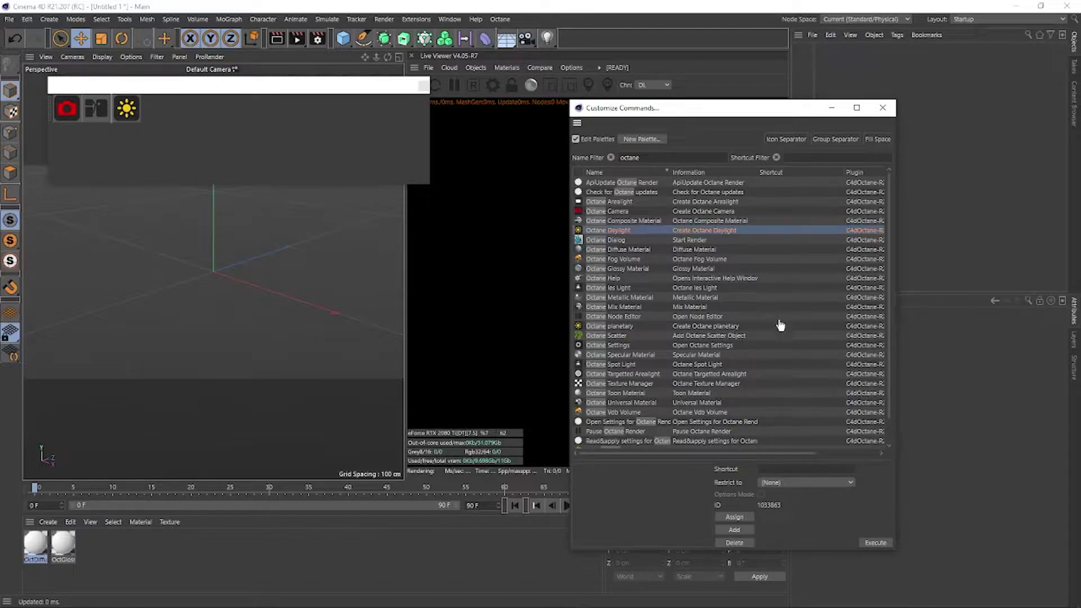
{"action": "left_click_drag", "start_coordinate": [629, 202], "coordinate": [143, 110]}
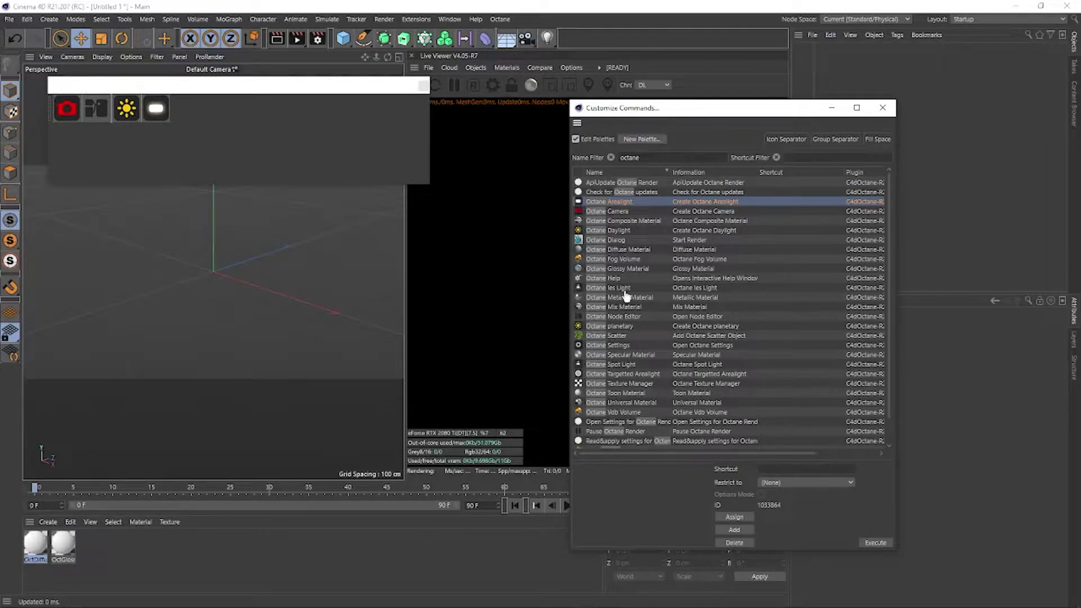
Add the Octane Spot Light and Octane Targetted Arealight commands after the area light icon in the palette.
{"action": "scroll", "coordinate": [620, 294], "scroll_direction": "down", "scroll_amount": 3}
{"action": "left_click_drag", "start_coordinate": [614, 339], "coordinate": [184, 109]}
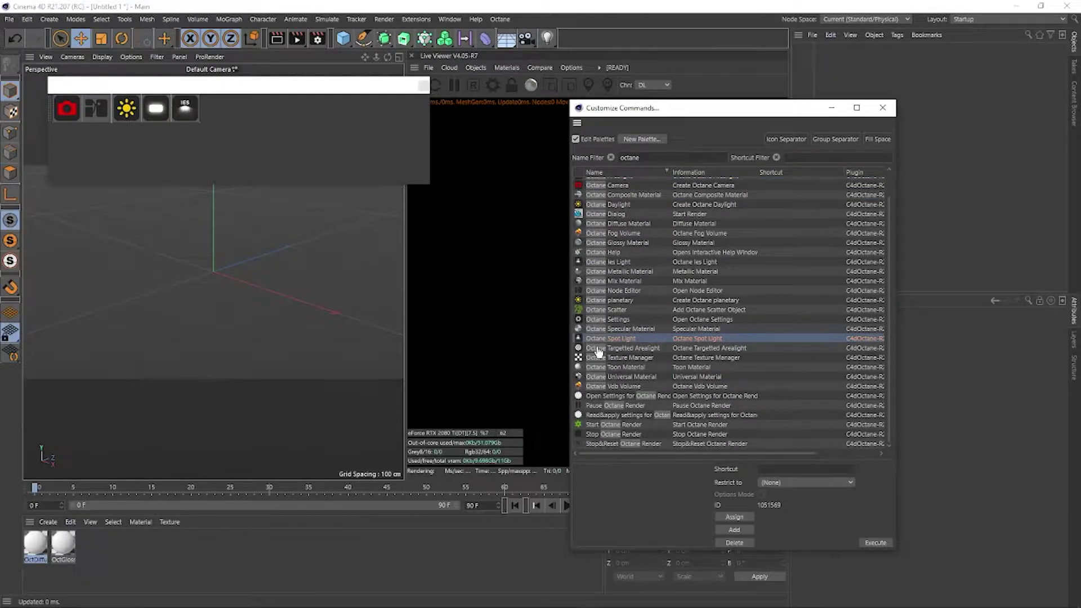
{"action": "left_click_drag", "start_coordinate": [603, 348], "coordinate": [312, 143]}
{"action": "left_click_drag", "start_coordinate": [198, 118], "coordinate": [199, 119]}
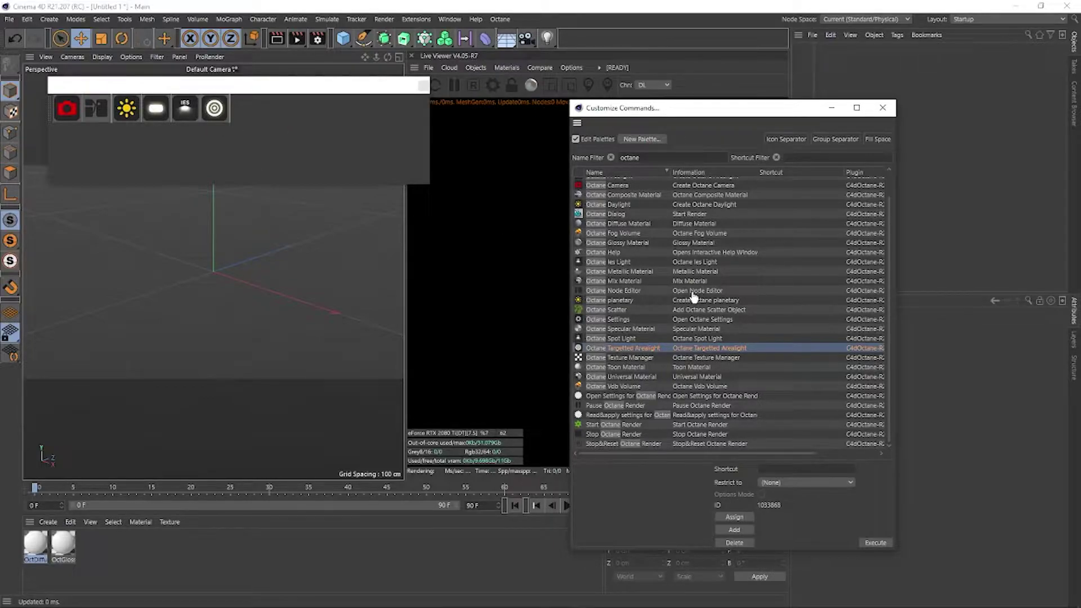
Add the Octane Scatter, Octane Fog Volume and Octane Vdb Volume commands to the end of the palette.
{"action": "scroll", "coordinate": [654, 305], "scroll_direction": "up", "scroll_amount": 1}
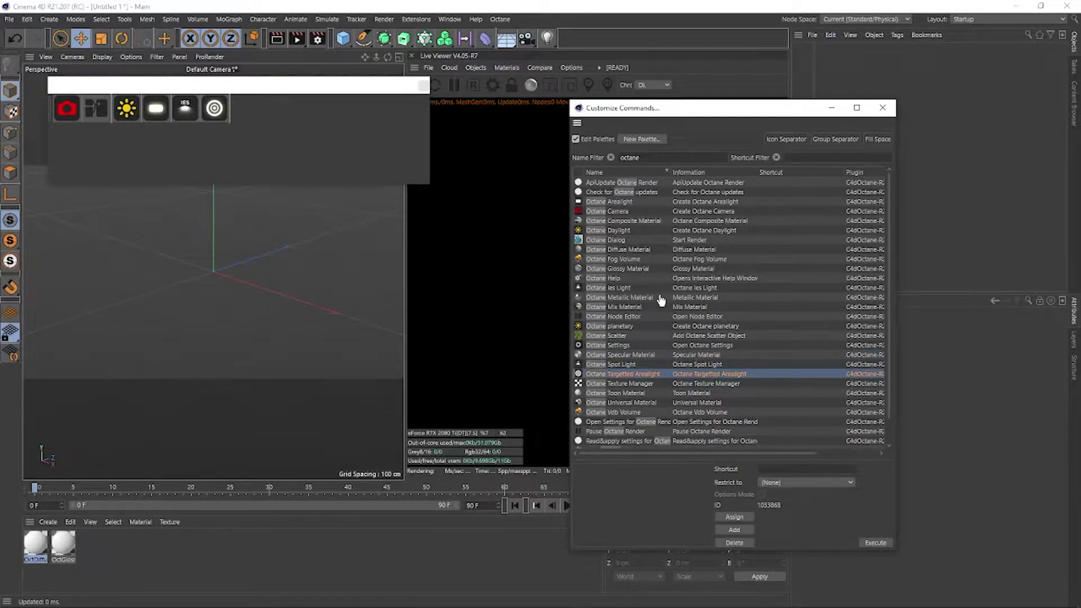
{"action": "left_click_drag", "start_coordinate": [617, 336], "coordinate": [231, 116]}
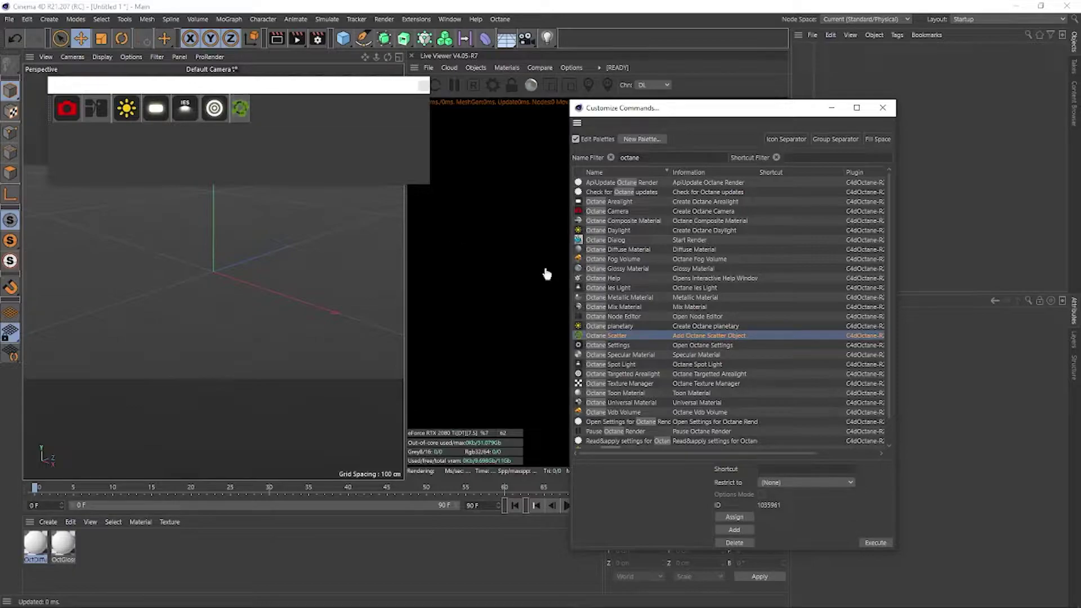
{"action": "scroll", "coordinate": [675, 314], "scroll_direction": "down", "scroll_amount": 1}
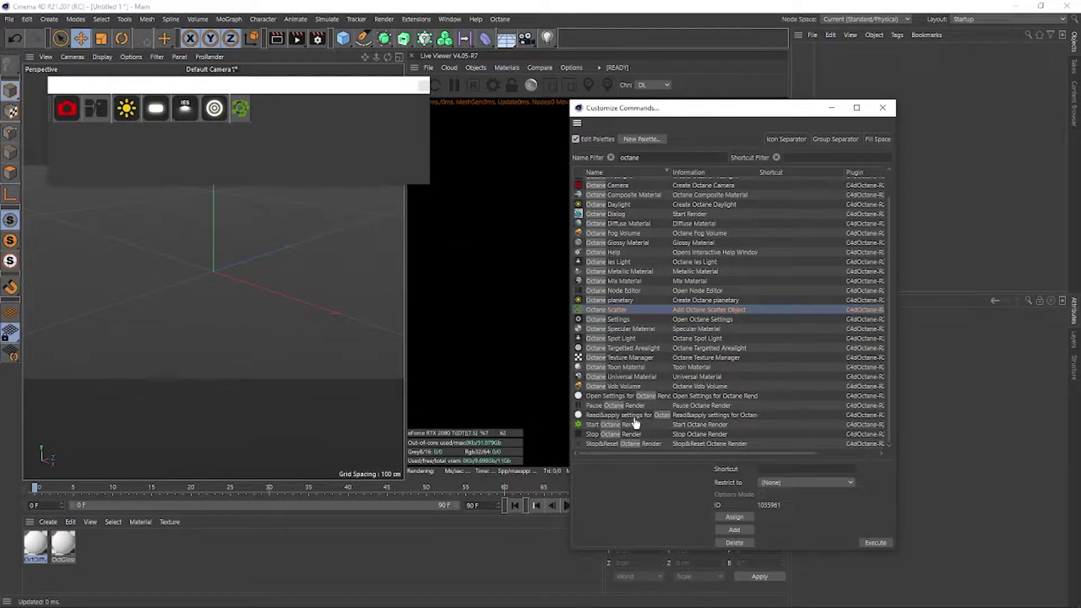
{"action": "scroll", "coordinate": [610, 312], "scroll_direction": "up", "scroll_amount": 1}
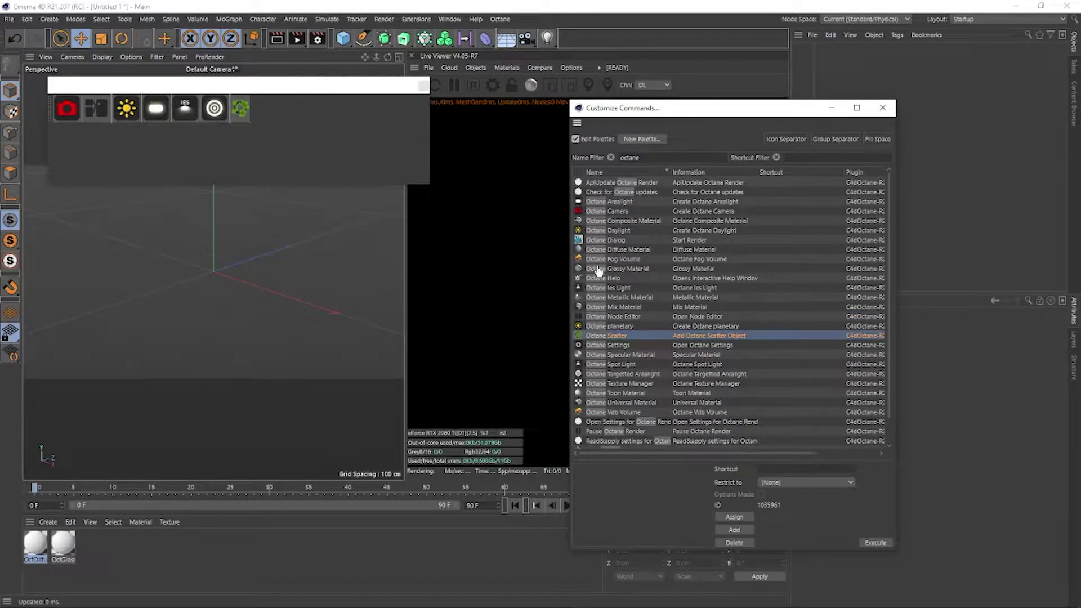
{"action": "left_click_drag", "start_coordinate": [617, 261], "coordinate": [265, 145]}
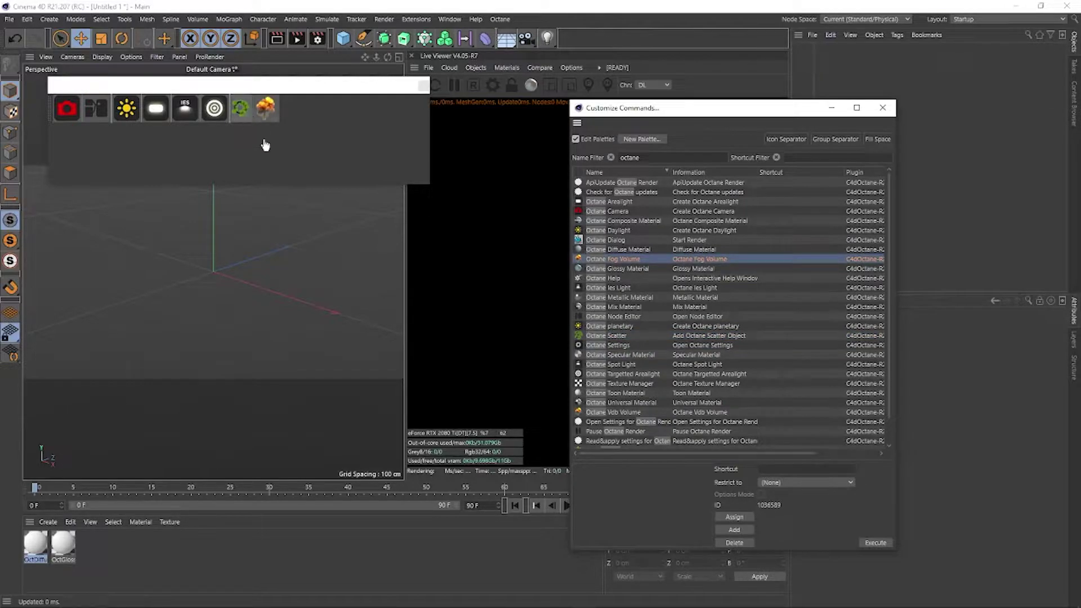
{"action": "left_click_drag", "start_coordinate": [610, 415], "coordinate": [309, 169]}
{"action": "left_click_drag", "start_coordinate": [279, 127], "coordinate": [283, 114]}
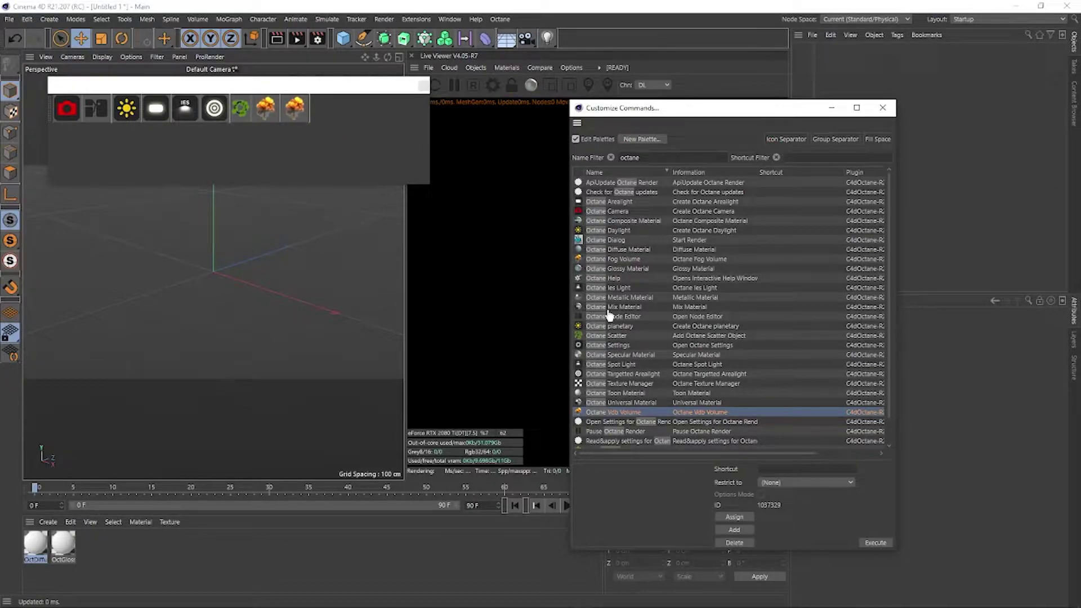
Append the Octane Diffuse, Glossy, Metallic, Specular and Universal Material commands to the palette, widening it to fit.
{"action": "left_click_drag", "start_coordinate": [592, 249], "coordinate": [314, 116]}
{"action": "left_click_drag", "start_coordinate": [625, 271], "coordinate": [343, 120]}
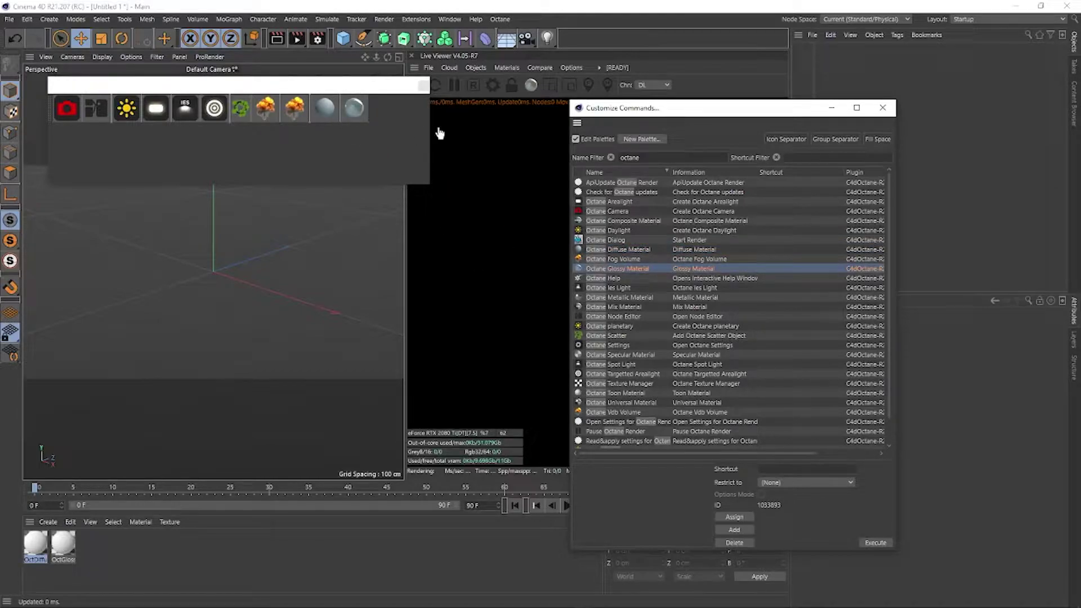
{"action": "left_click_drag", "start_coordinate": [430, 125], "coordinate": [533, 137]}
{"action": "left_click_drag", "start_coordinate": [637, 304], "coordinate": [372, 118]}
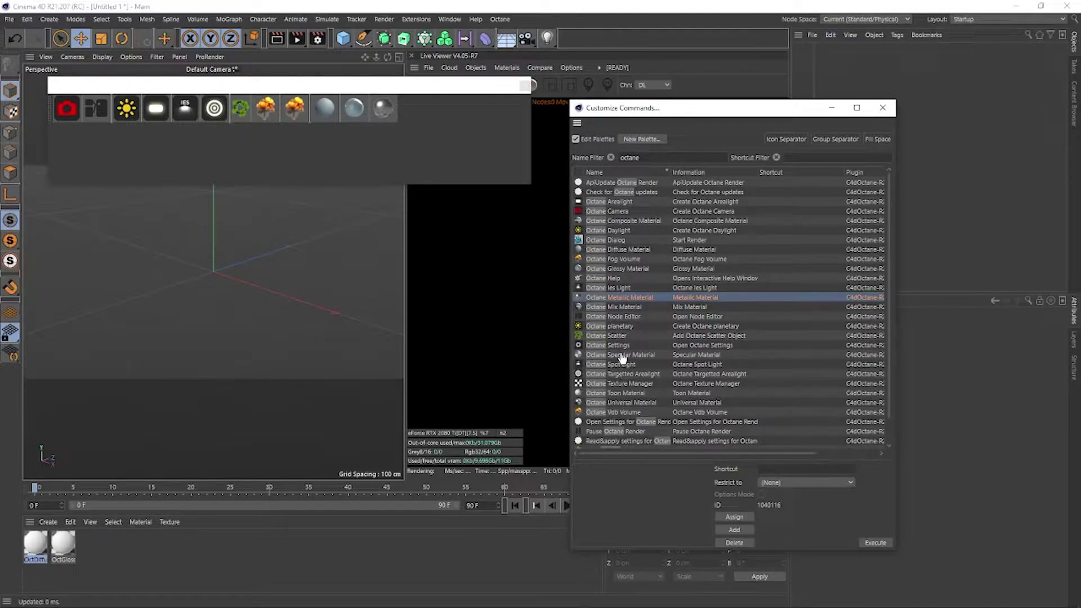
{"action": "left_click_drag", "start_coordinate": [604, 356], "coordinate": [401, 115]}
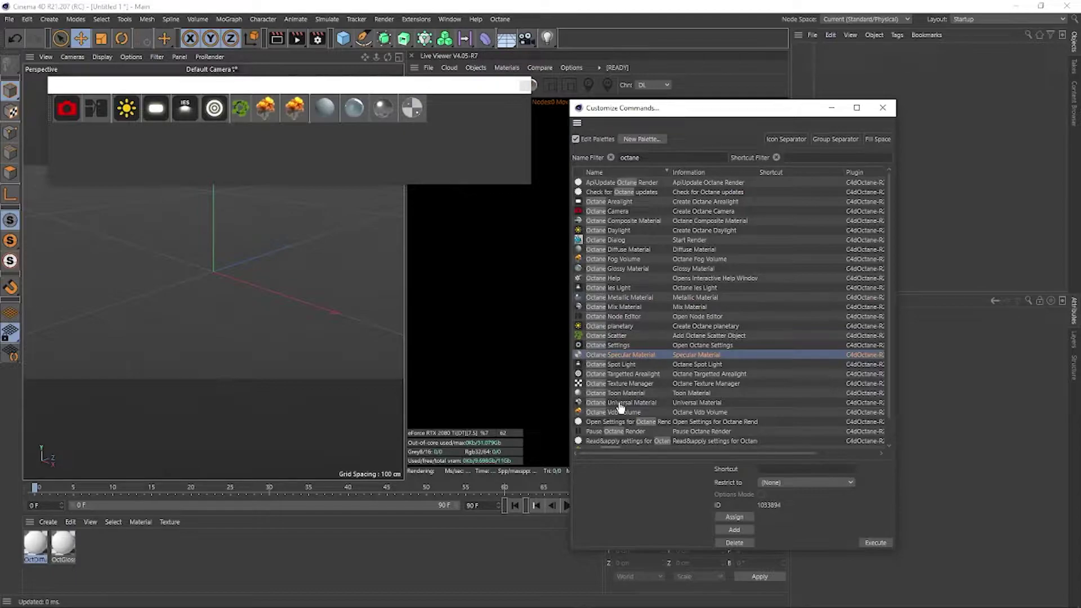
{"action": "left_click_drag", "start_coordinate": [619, 403], "coordinate": [598, 386]}
{"action": "left_click_drag", "start_coordinate": [428, 120], "coordinate": [433, 113]}
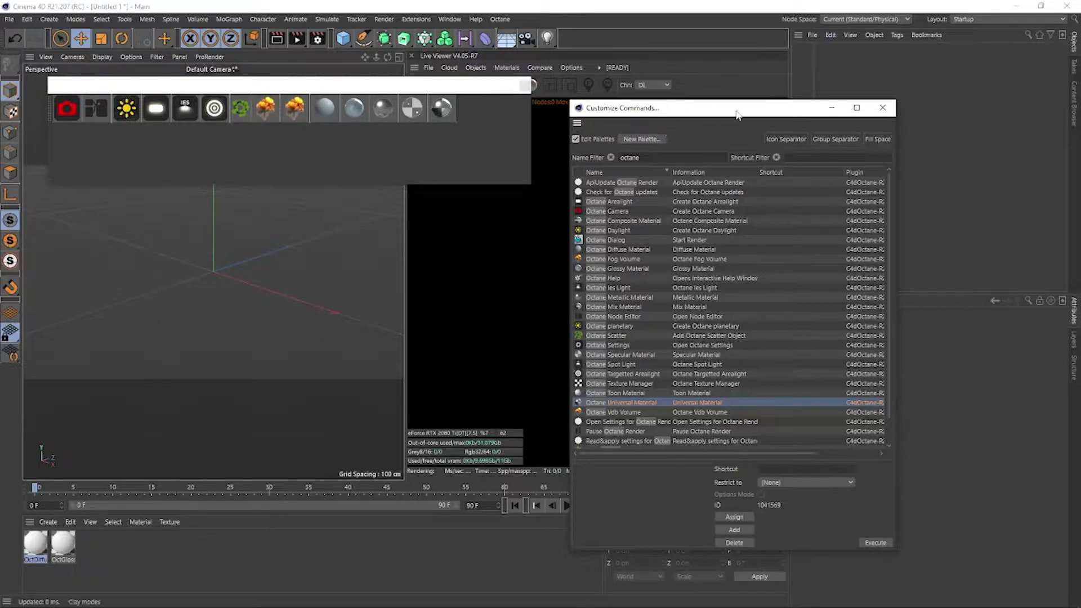
Dock the new Octane palette as a horizontal row above the Object Manager.
{"action": "left_click_drag", "start_coordinate": [330, 88], "coordinate": [333, 105]}
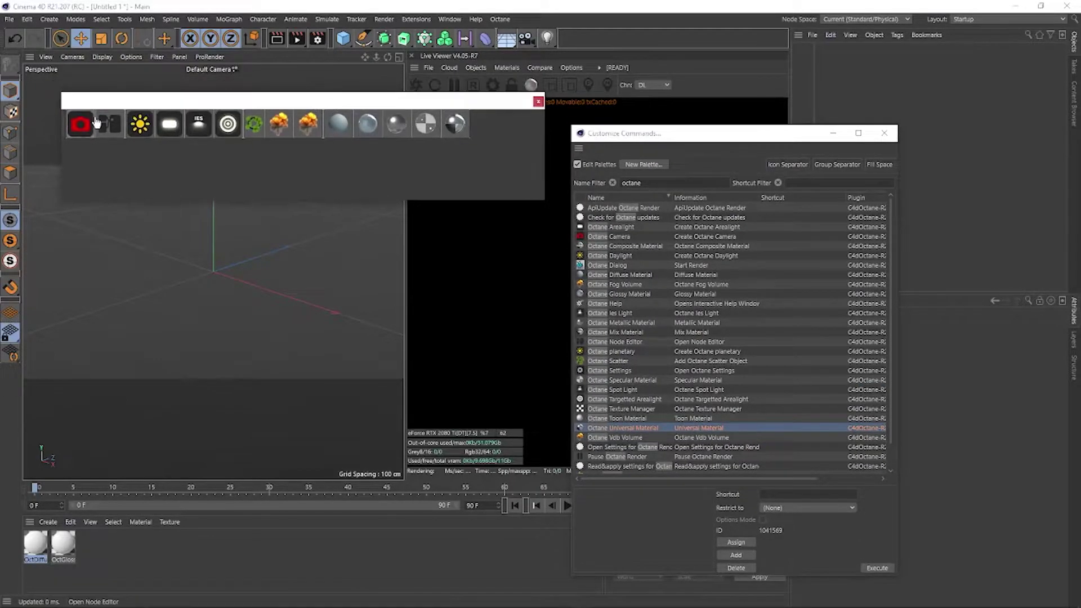
{"action": "left_click_drag", "start_coordinate": [150, 123], "coordinate": [25, 141]}
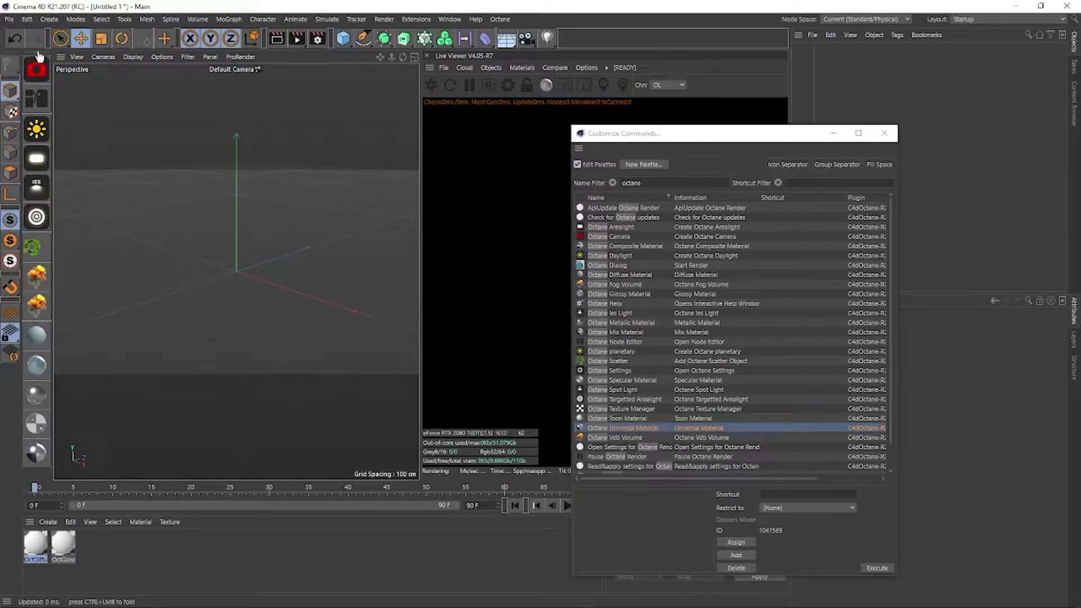
{"action": "left_click_drag", "start_coordinate": [37, 56], "coordinate": [843, 34]}
{"action": "left_click_drag", "start_coordinate": [808, 130], "coordinate": [473, 79]}
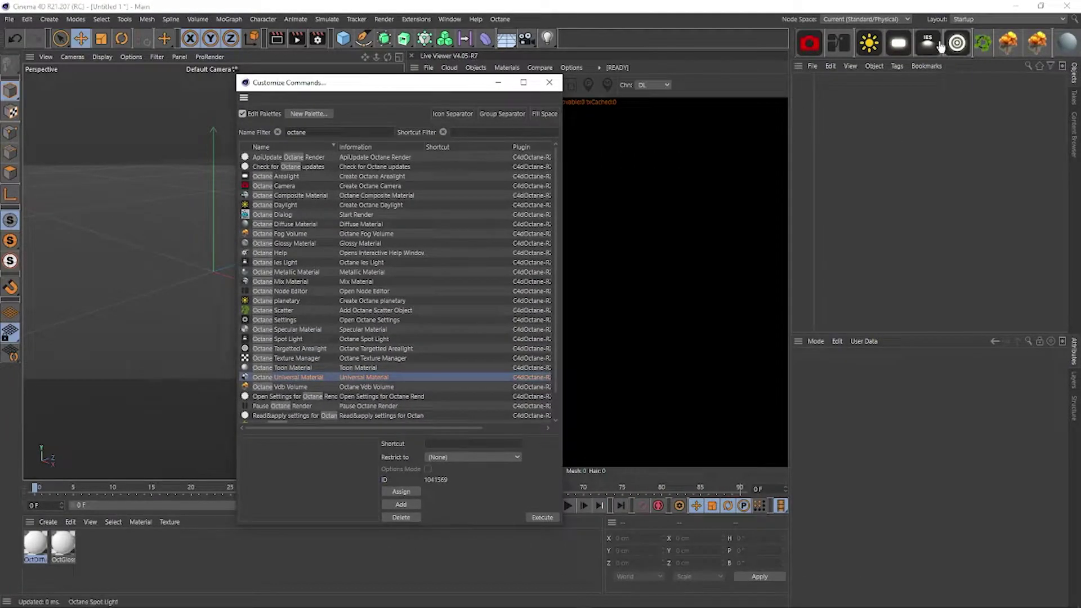
Set the docked Octane palette's icon size to Large Icons.
{"action": "right_click", "coordinate": [906, 42]}
{"action": "mouse_move", "coordinate": [929, 90]}
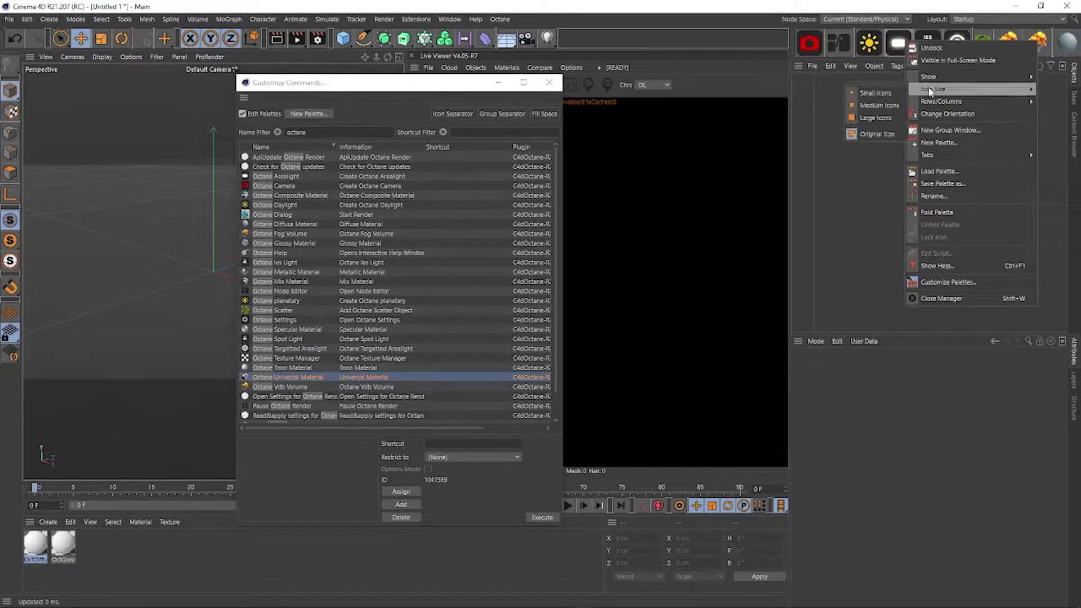
{"action": "left_click", "coordinate": [875, 118]}
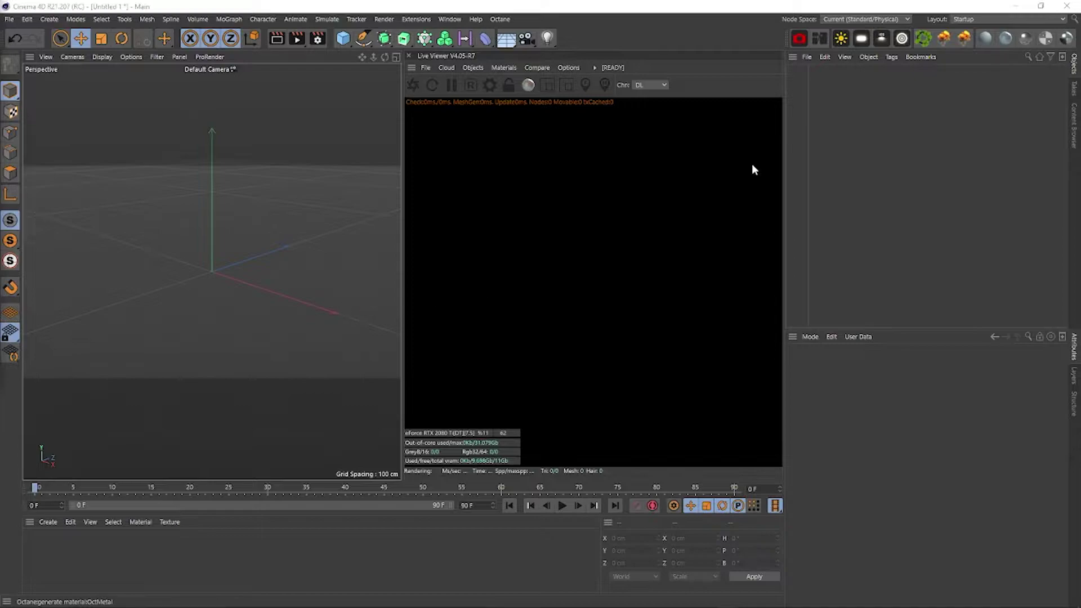
Use the new palette to create an Octane camera, open the Node Editor, and add an area light, a scatter object and a fog volume.
{"action": "left_click", "coordinate": [800, 39]}
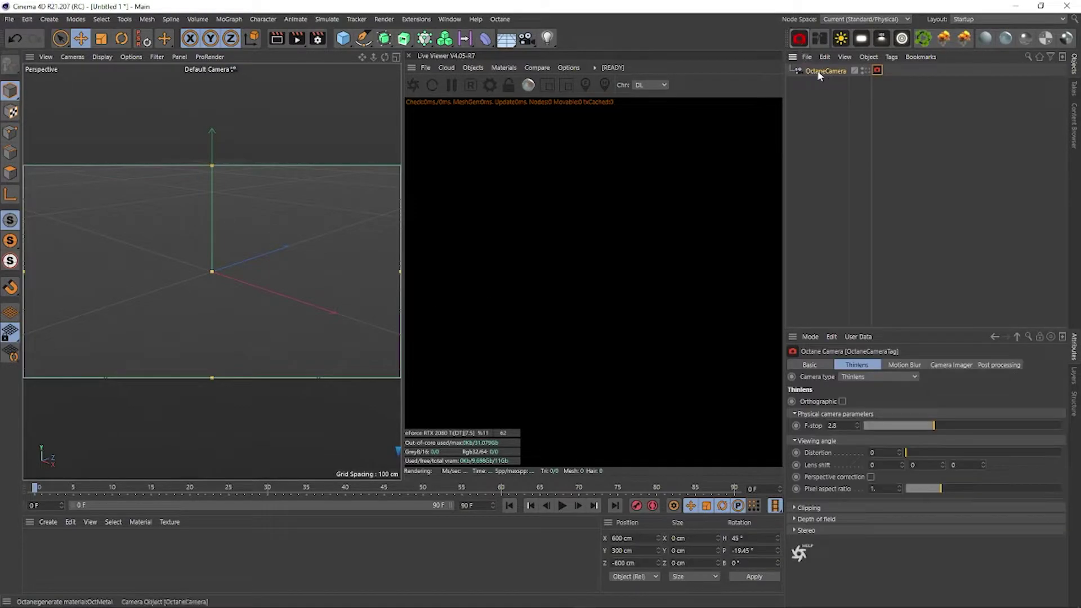
{"action": "left_click", "coordinate": [820, 39]}
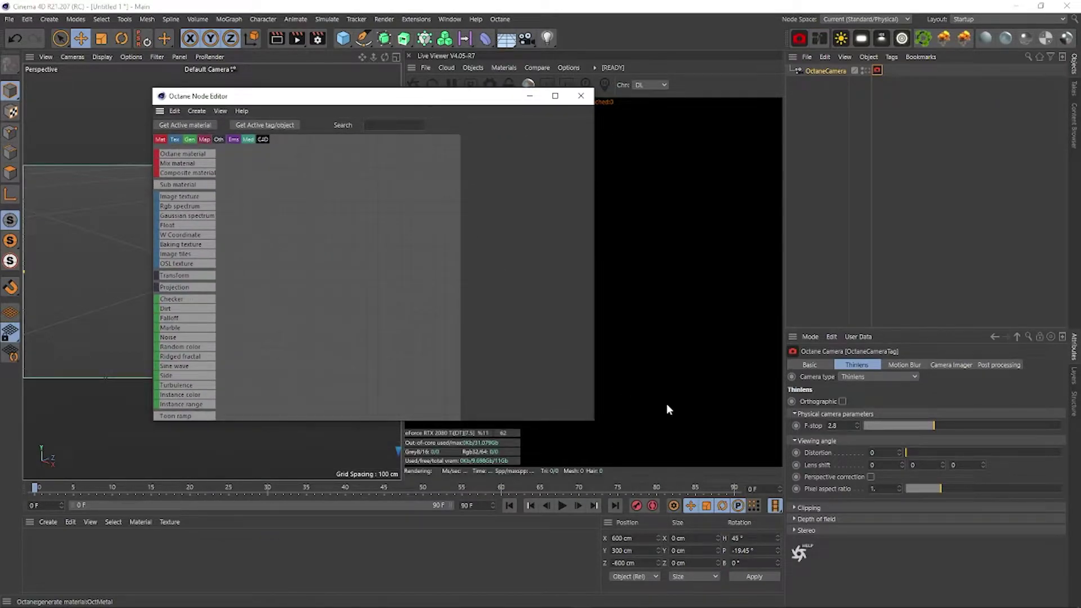
{"action": "left_click", "coordinate": [865, 39]}
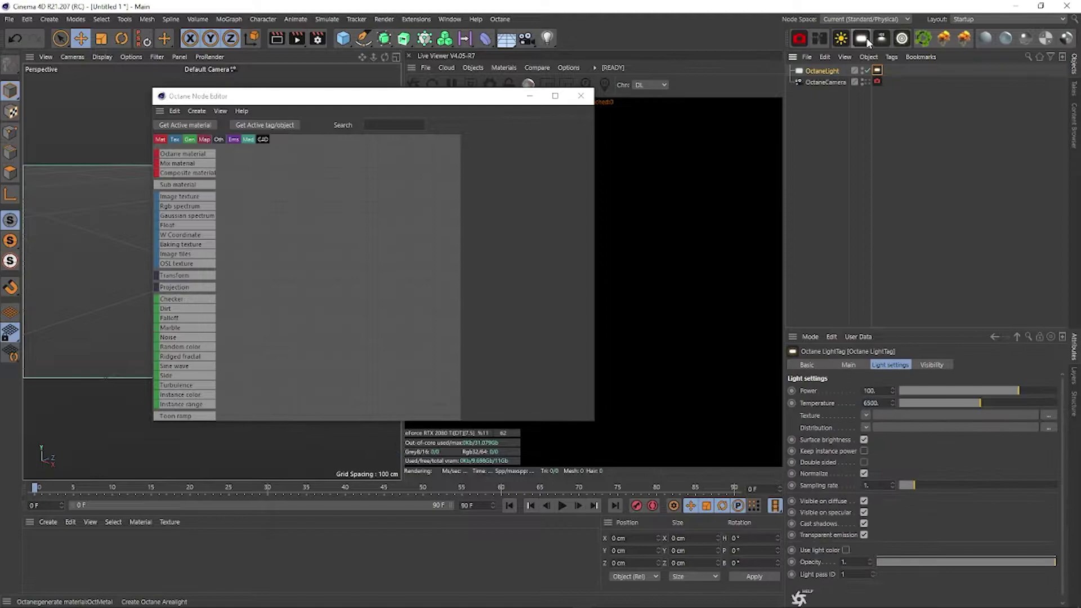
{"action": "left_click", "coordinate": [924, 41]}
{"action": "left_click", "coordinate": [945, 40]}
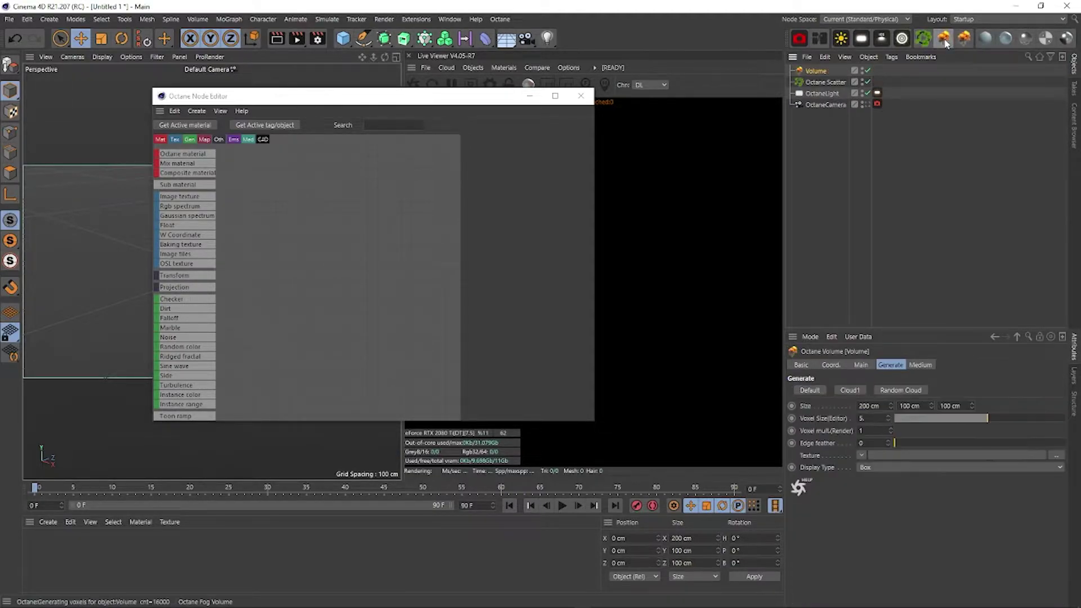
Use the Octane palette to add a VDB volume and create a glossy and a metallic material.
{"action": "left_click", "coordinate": [962, 41]}
{"action": "left_click", "coordinate": [1005, 39]}
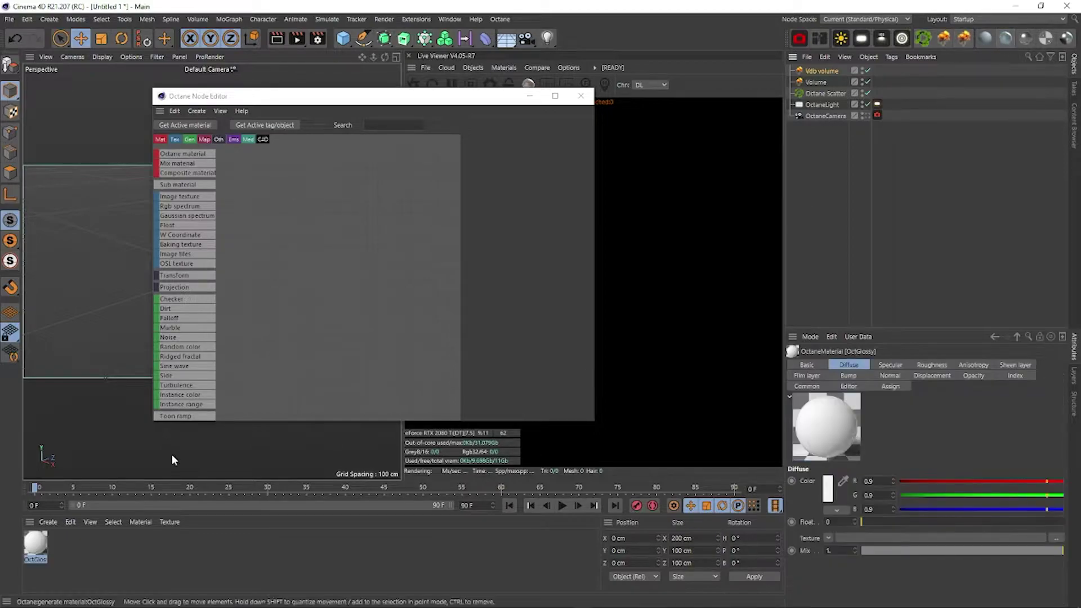
{"action": "left_click", "coordinate": [1026, 39]}
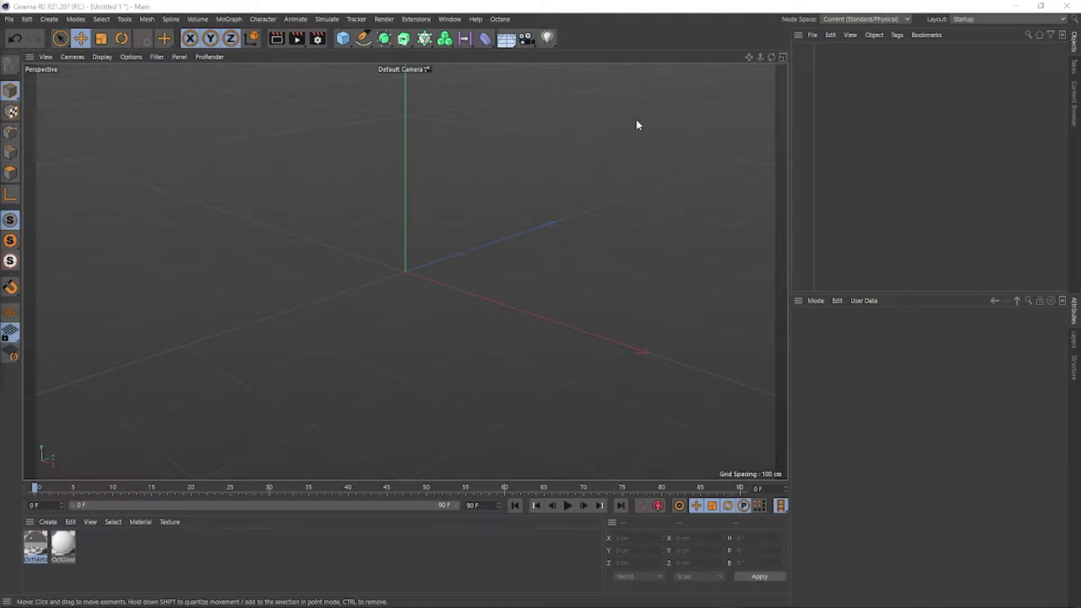
Open the Octane Live Viewer and dock it as a vertical pane beside the perspective viewport.
{"action": "left_click", "coordinate": [500, 19]}
{"action": "left_click", "coordinate": [517, 47]}
{"action": "left_click_drag", "start_coordinate": [625, 214], "coordinate": [481, 81]}
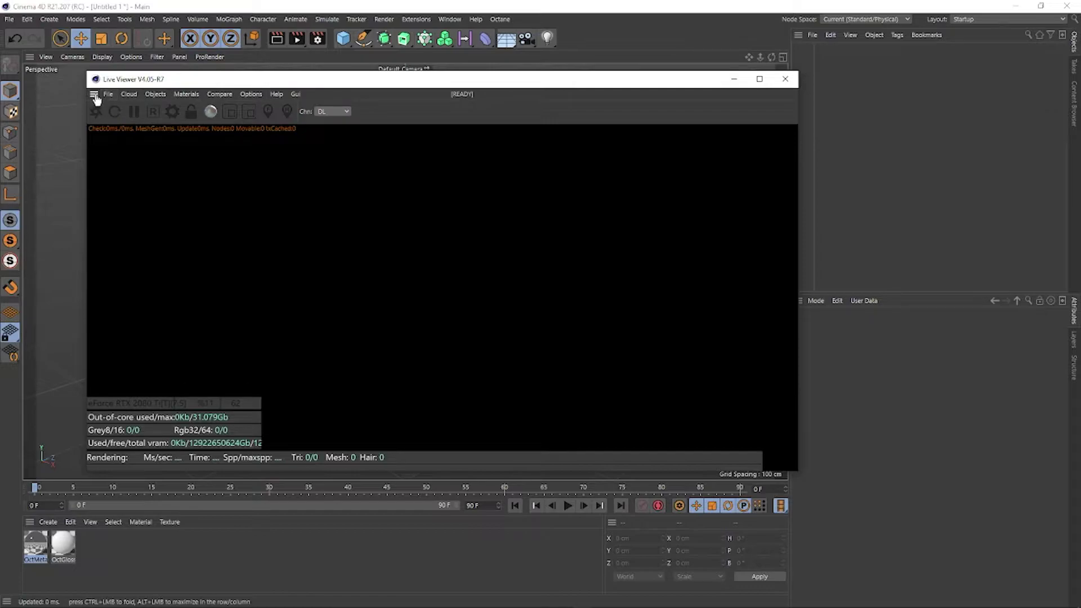
{"action": "left_click_drag", "start_coordinate": [206, 82], "coordinate": [248, 79]}
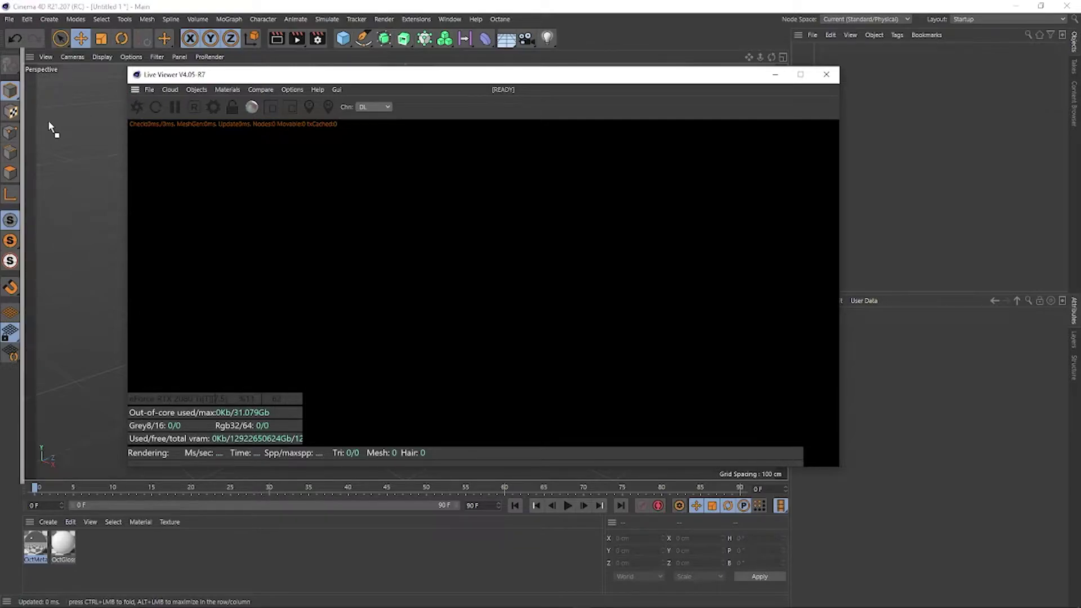
{"action": "left_click_drag", "start_coordinate": [49, 120], "coordinate": [48, 124]}
{"action": "left_click_drag", "start_coordinate": [29, 68], "coordinate": [696, 130]}
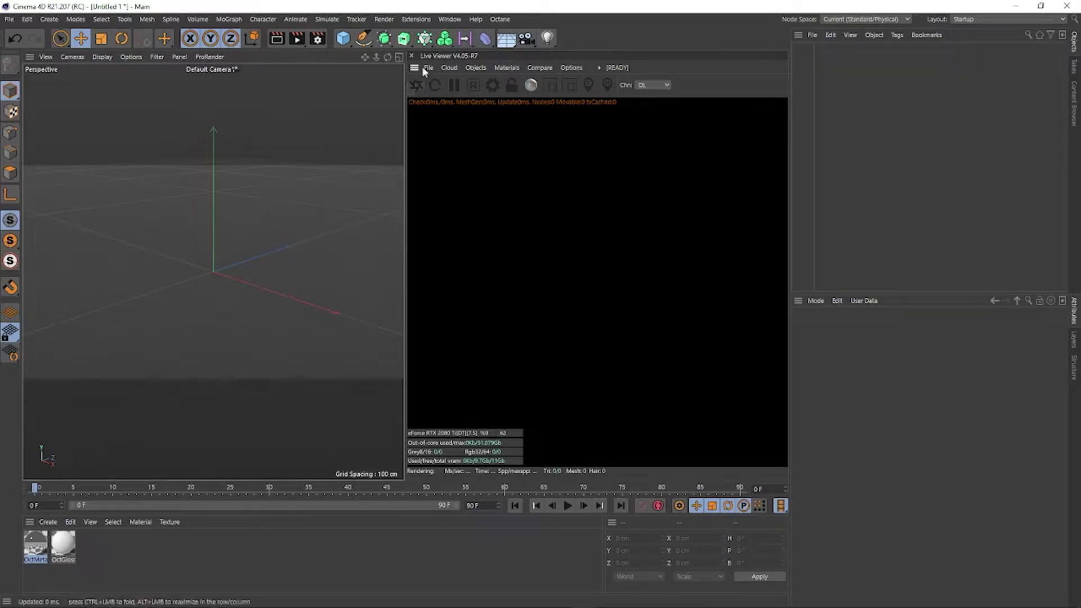
Open the Octane Node Editor and Octane Settings from the Live Viewer and arrange the two floating windows apart.
{"action": "left_click", "coordinate": [517, 69]}
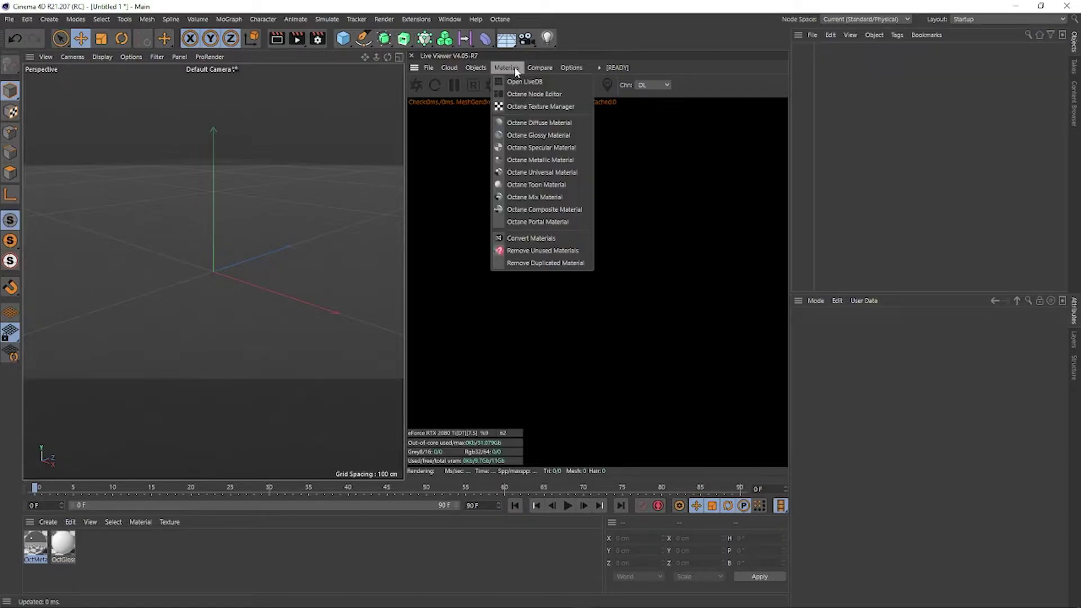
{"action": "left_click", "coordinate": [517, 99]}
{"action": "left_click_drag", "start_coordinate": [456, 234], "coordinate": [545, 125]}
{"action": "left_click", "coordinate": [490, 84]}
{"action": "left_click_drag", "start_coordinate": [122, 27], "coordinate": [209, 125]}
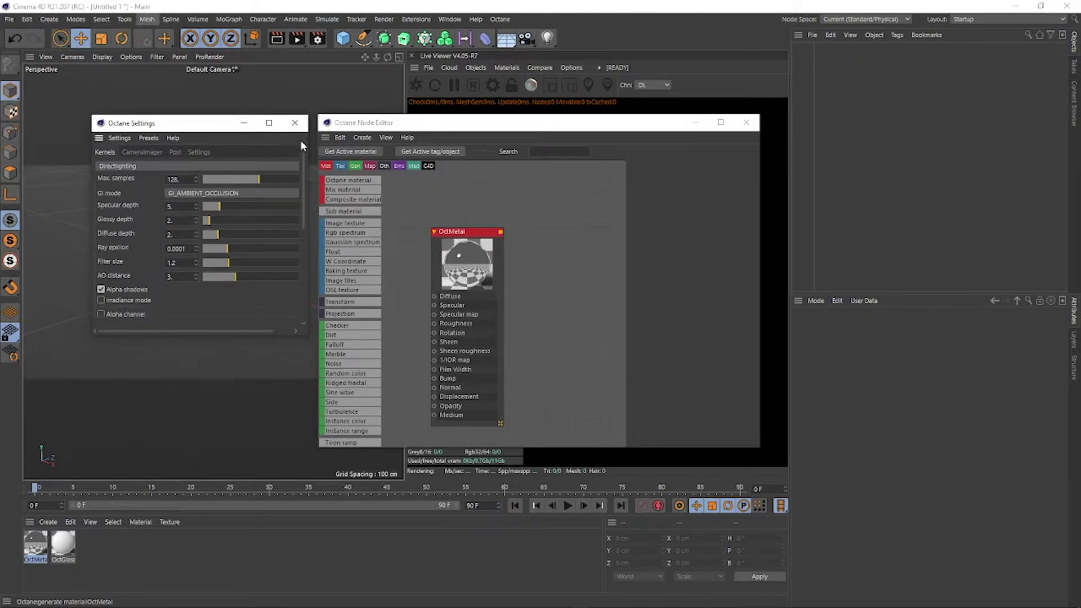
{"action": "left_click_drag", "start_coordinate": [446, 130], "coordinate": [707, 125]}
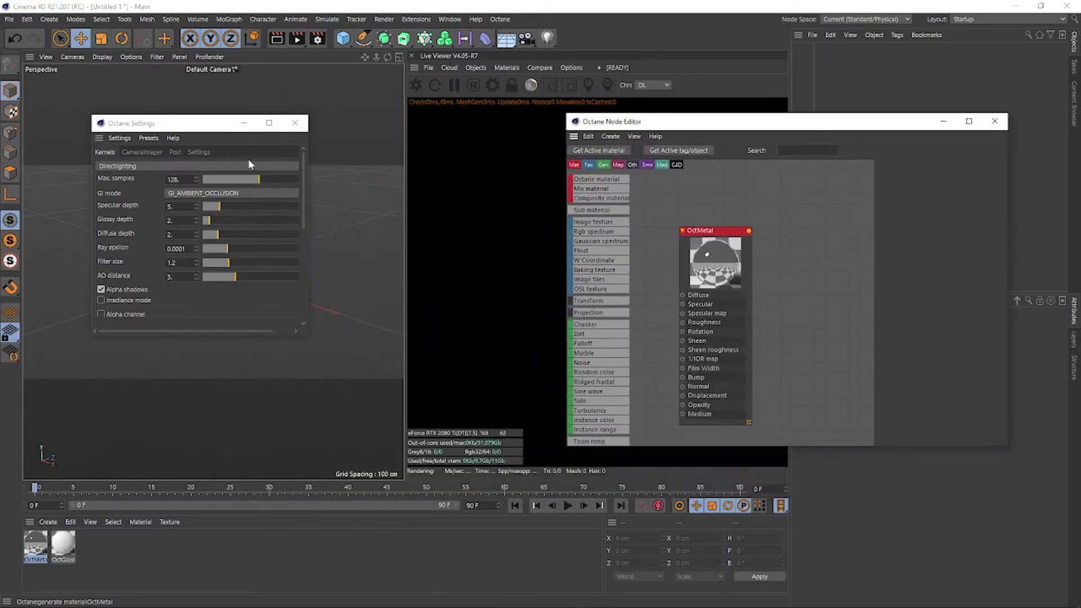
{"action": "left_click_drag", "start_coordinate": [212, 121], "coordinate": [214, 92]}
Dock the Octane Node Editor as a tab in the Attribute Manager group and widen that column.
{"action": "left_click_drag", "start_coordinate": [738, 129], "coordinate": [511, 93]}
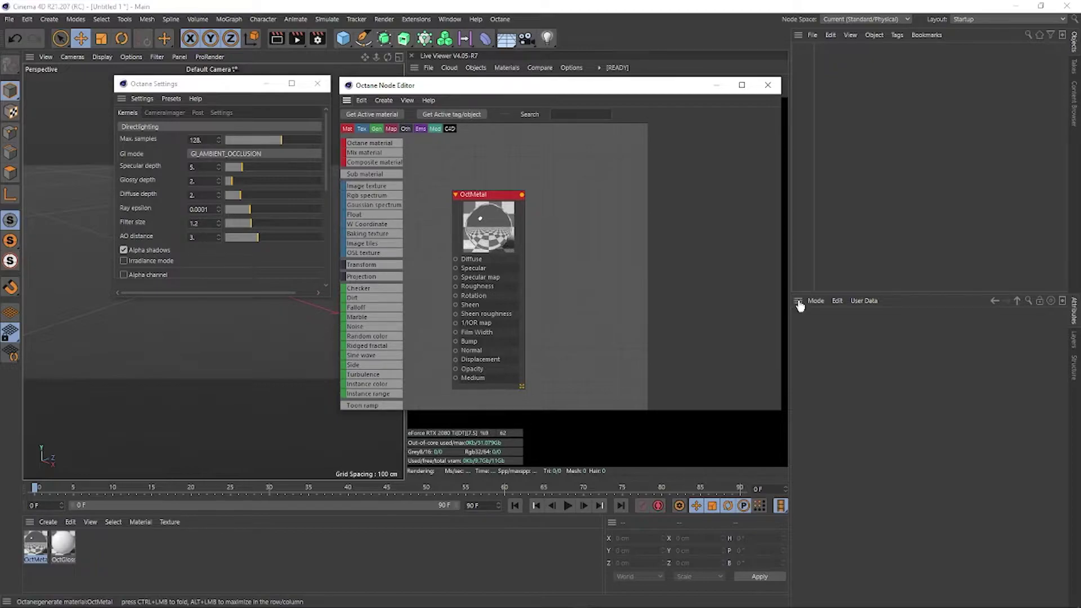
{"action": "left_click_drag", "start_coordinate": [801, 304], "coordinate": [802, 303]}
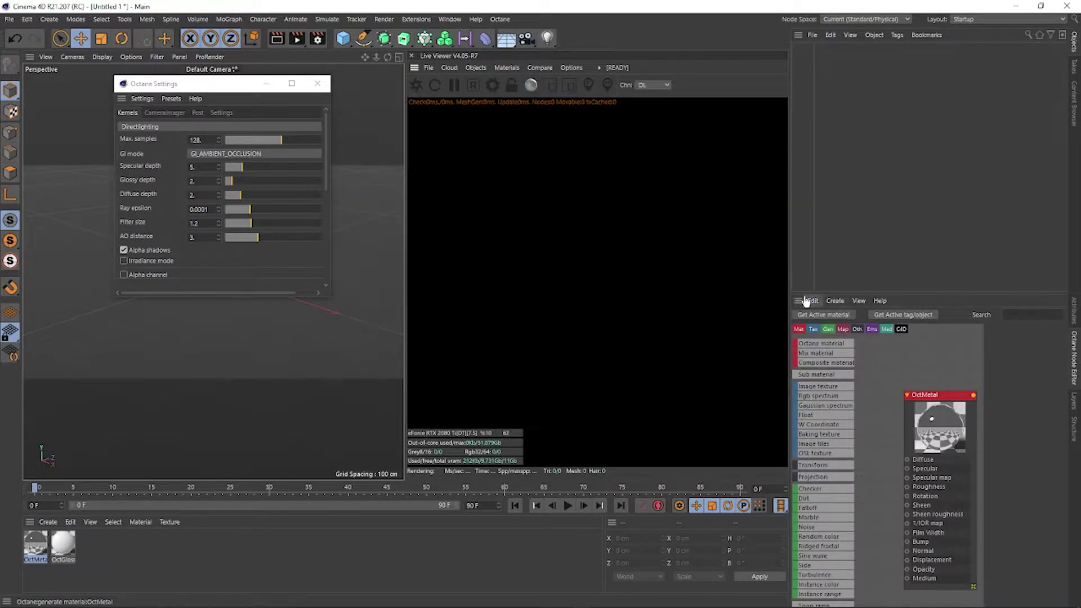
{"action": "left_click_drag", "start_coordinate": [788, 267], "coordinate": [630, 257]}
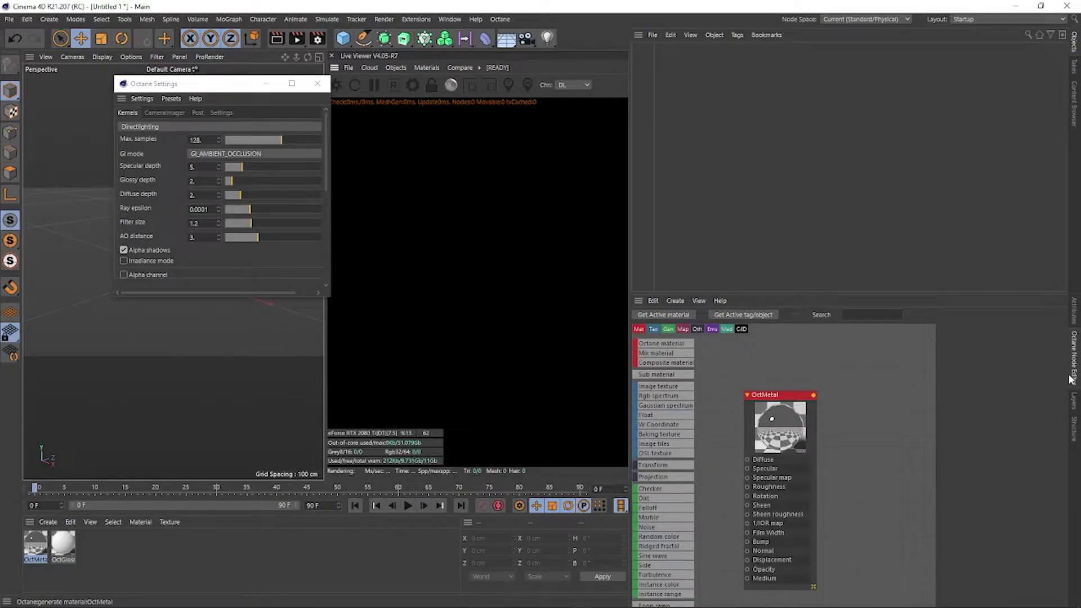
Place the tabs of both the Node Editor group and the Object Manager group at the Top.
{"action": "right_click", "coordinate": [1075, 346]}
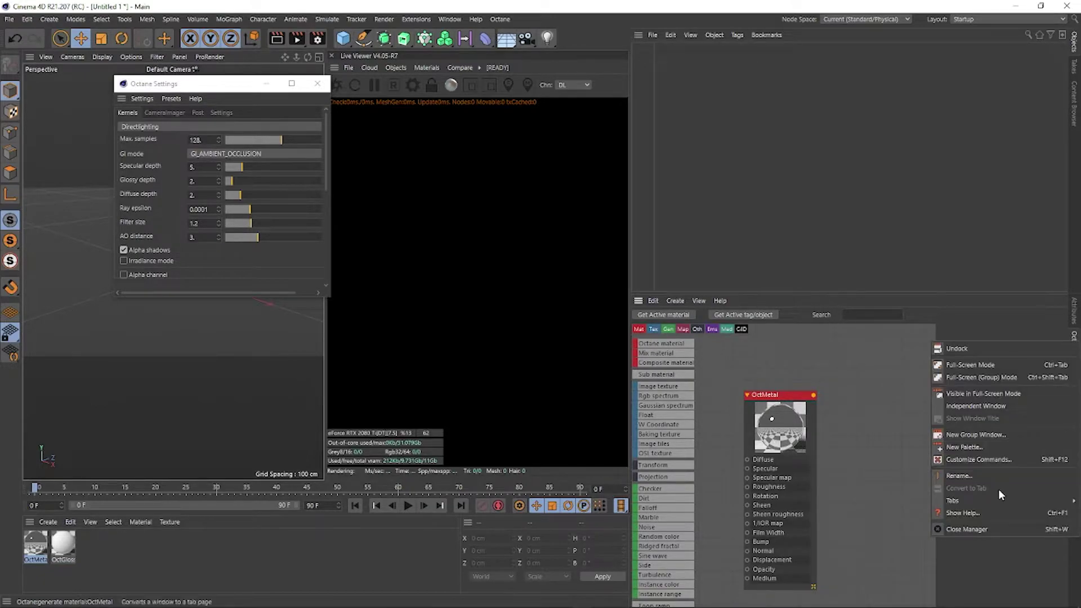
{"action": "mouse_move", "coordinate": [994, 504]}
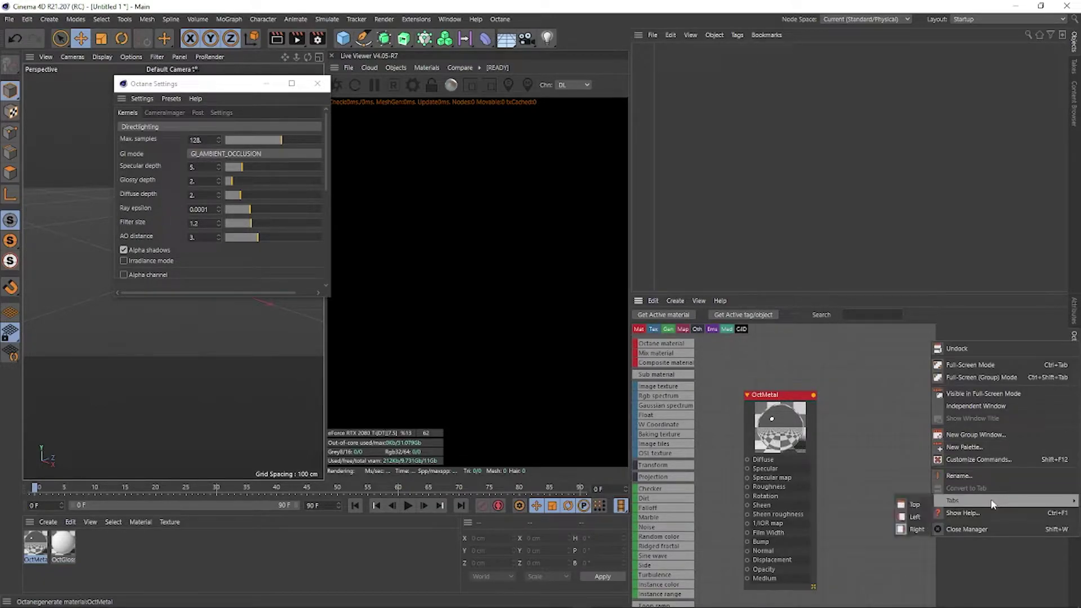
{"action": "left_click", "coordinate": [914, 505]}
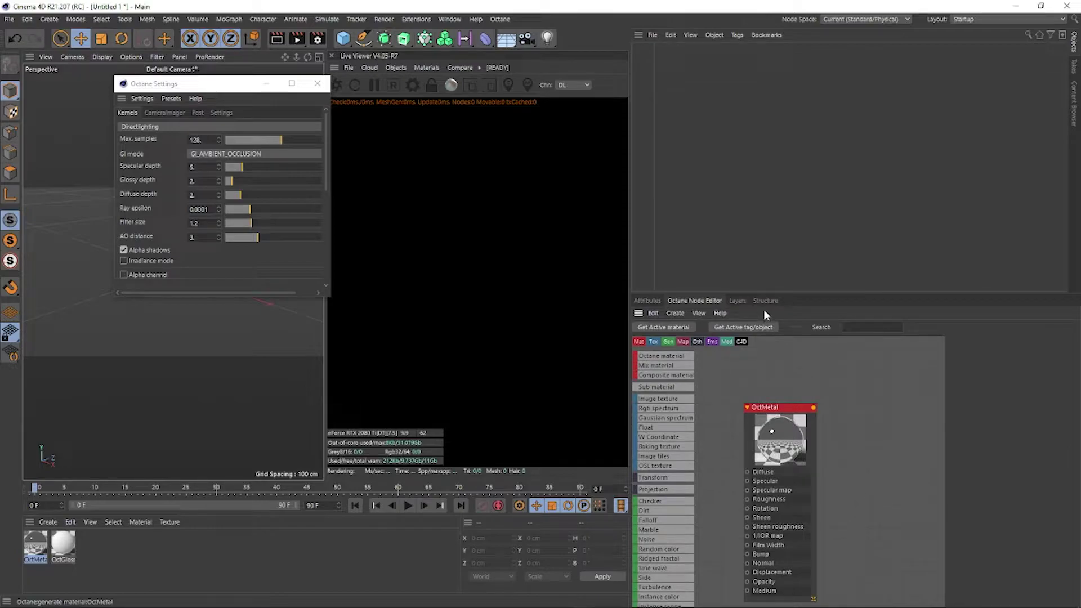
{"action": "right_click", "coordinate": [1074, 75]}
{"action": "mouse_move", "coordinate": [969, 233]}
{"action": "left_click", "coordinate": [912, 237]}
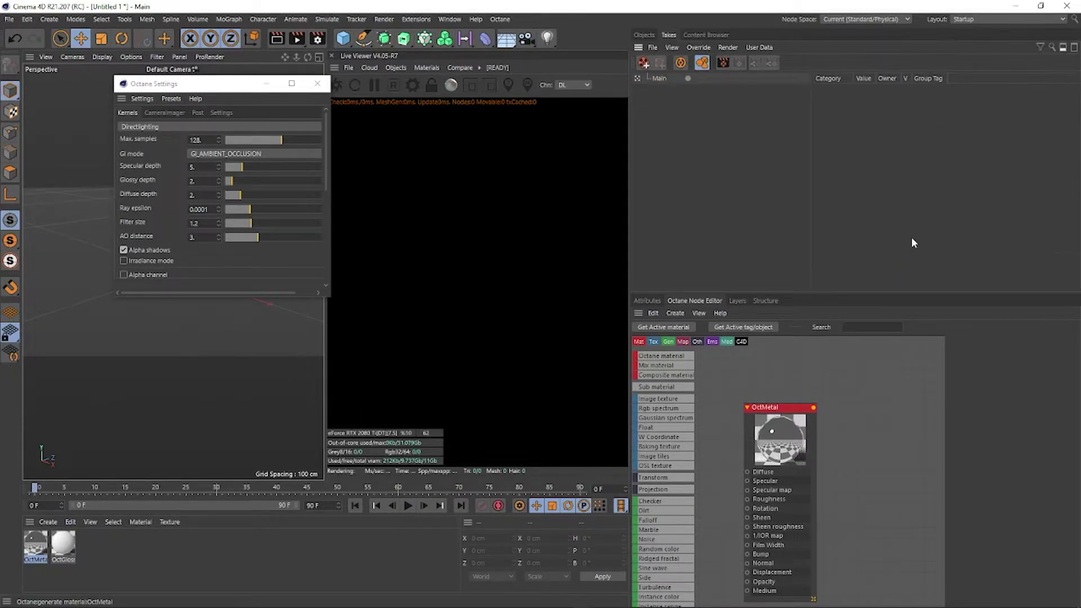
Dock Octane Settings as a tab beside Takes, and separate the Object Manager into its own pane alongside that tab group.
{"action": "left_click_drag", "start_coordinate": [196, 92], "coordinate": [200, 126]}
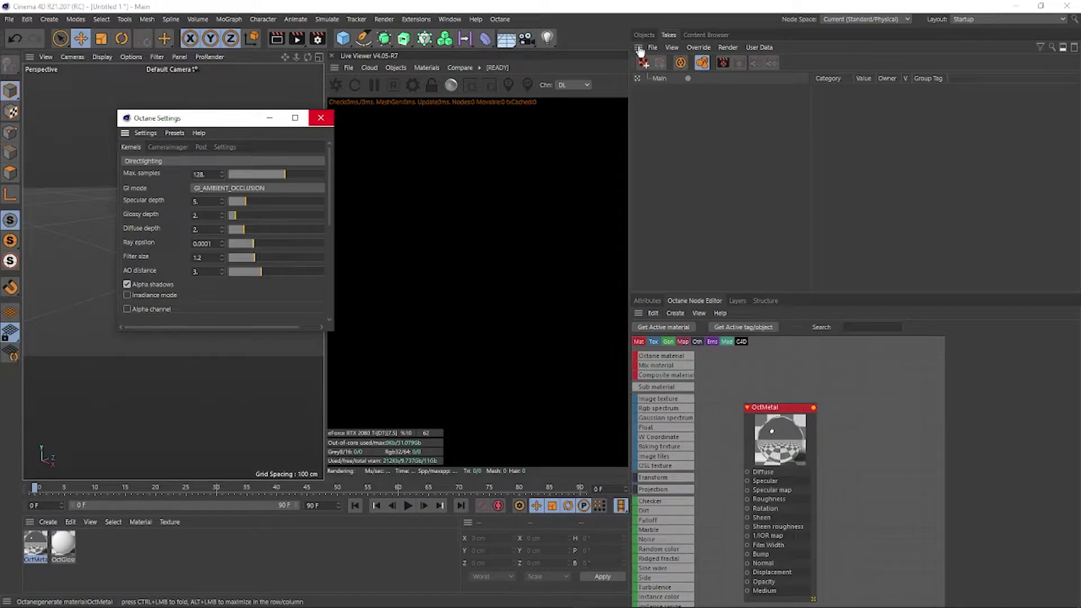
{"action": "left_click_drag", "start_coordinate": [640, 51], "coordinate": [641, 49]}
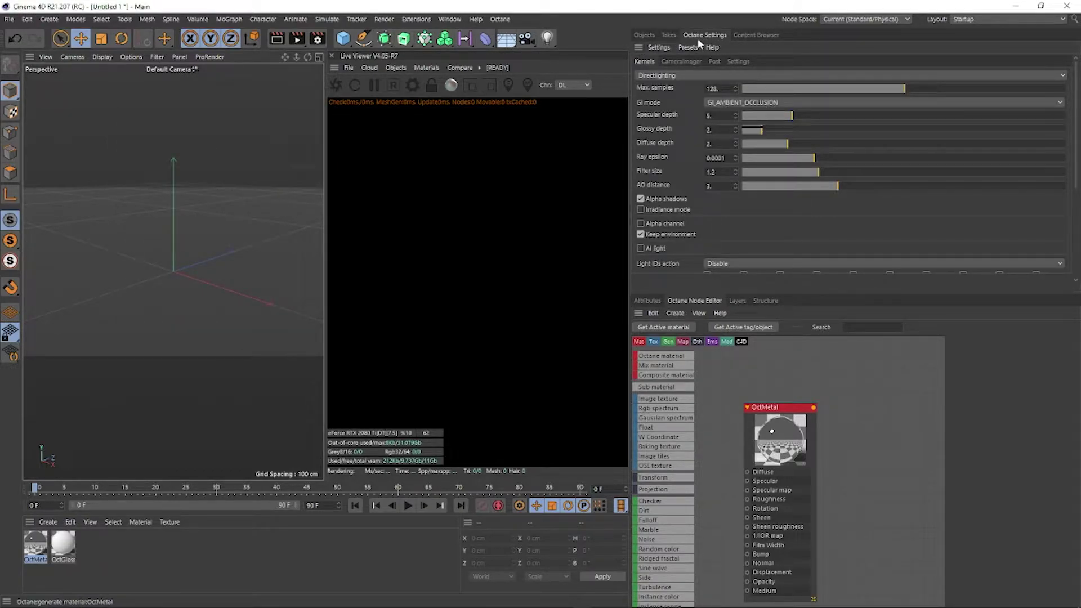
{"action": "left_click", "coordinate": [645, 35]}
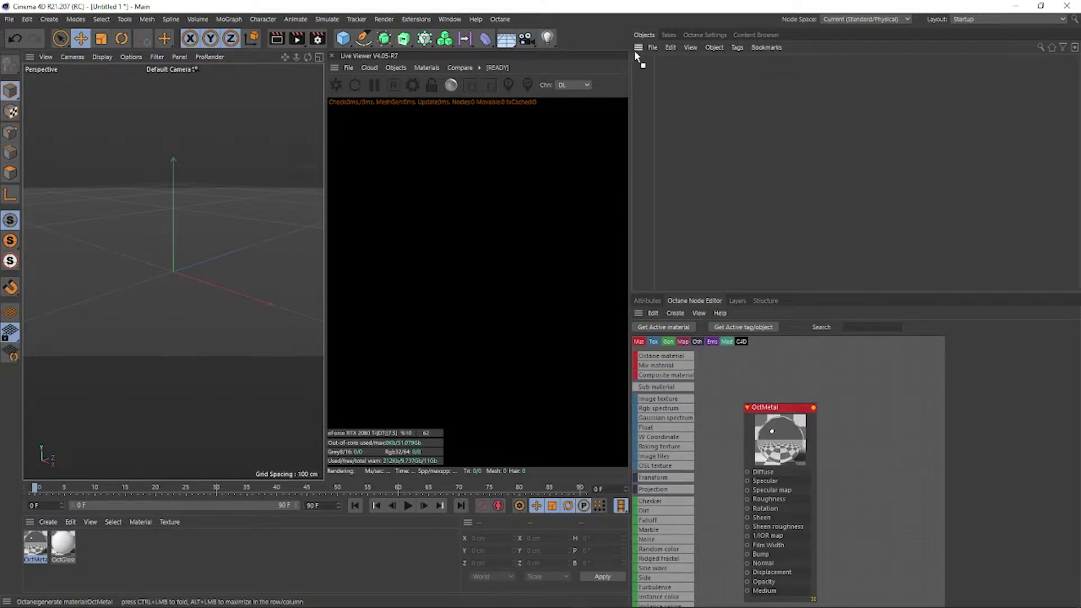
{"action": "left_click_drag", "start_coordinate": [637, 50], "coordinate": [633, 48]}
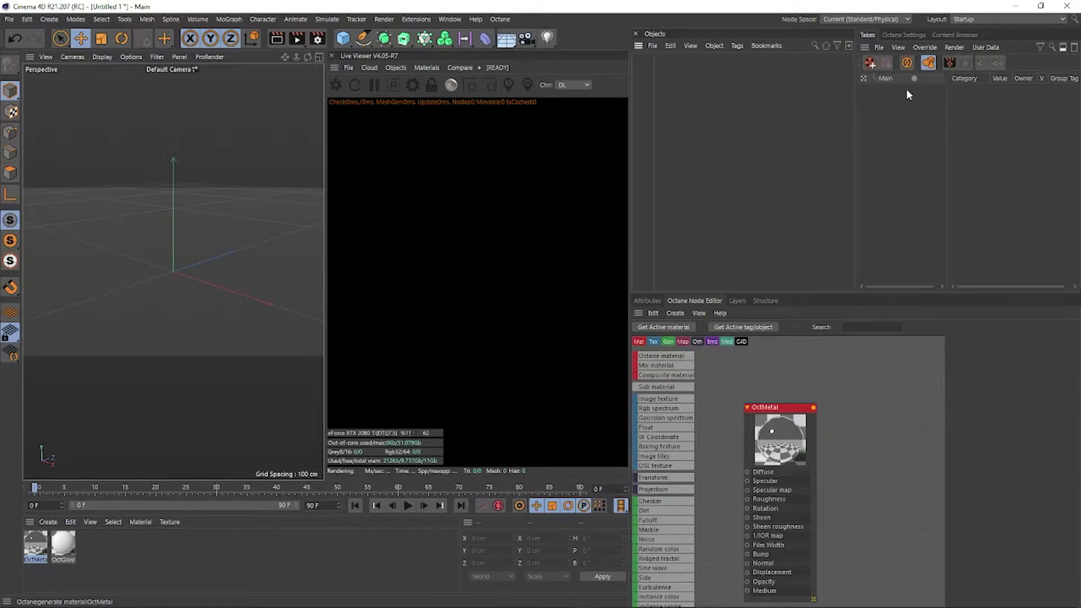
{"action": "left_click", "coordinate": [901, 34]}
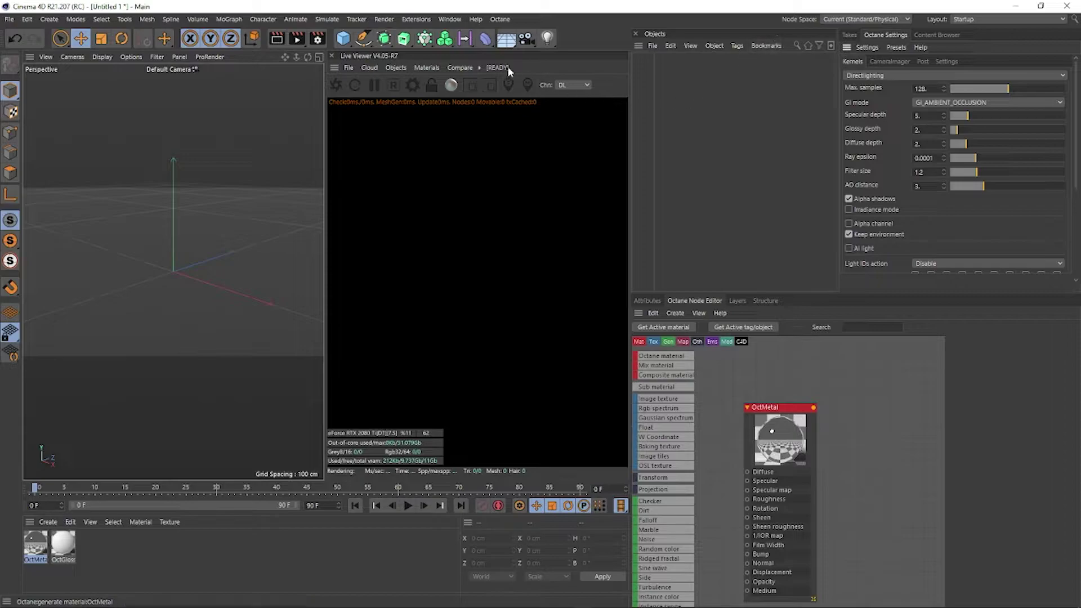
Open the Timeline (Dope Sheet) and dock it as a tab between Octane Settings and the Content Browser.
{"action": "left_click", "coordinate": [450, 19]}
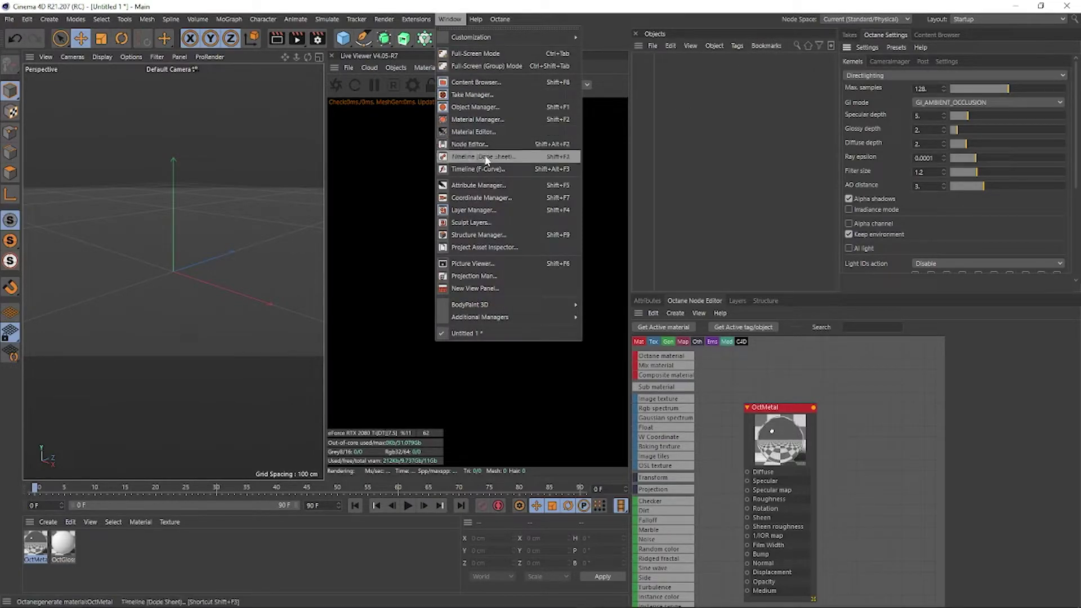
{"action": "left_click", "coordinate": [485, 156]}
{"action": "left_click_drag", "start_coordinate": [629, 152], "coordinate": [185, 40]}
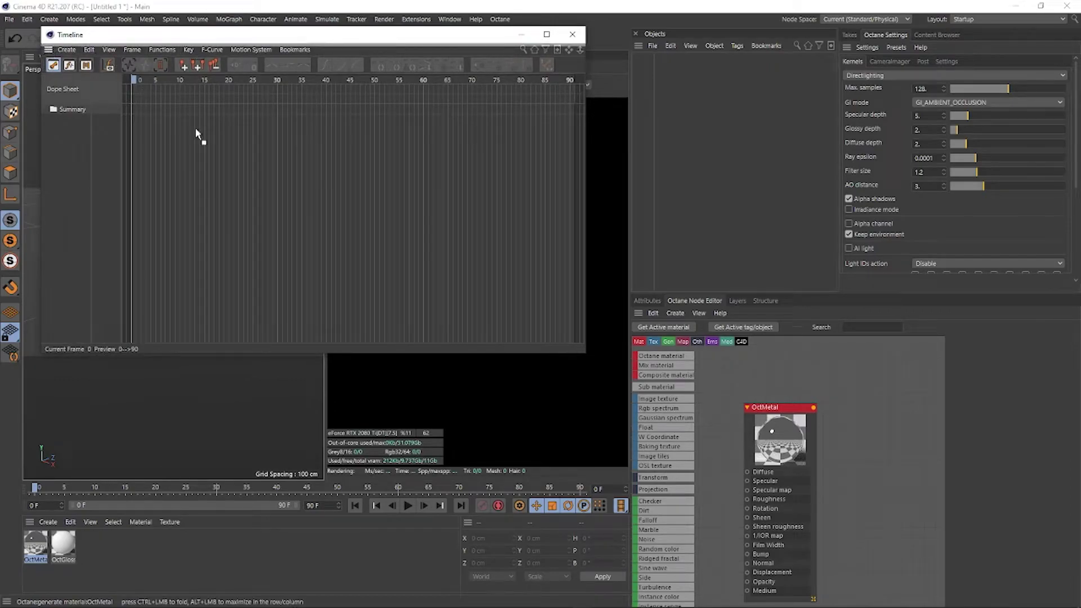
{"action": "left_click_drag", "start_coordinate": [49, 49], "coordinate": [924, 34]}
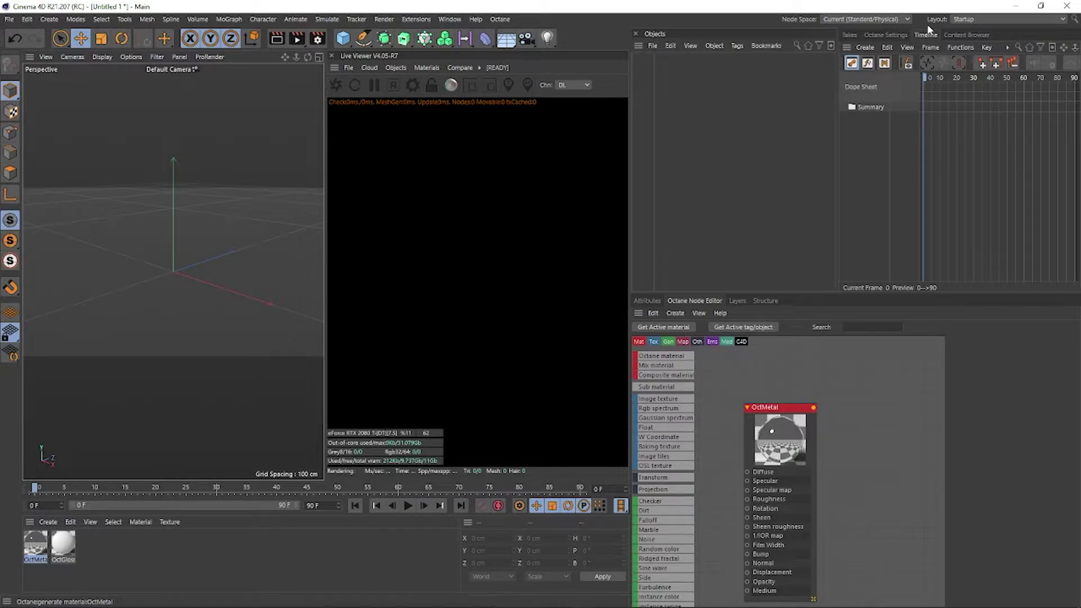
Switch the interface to the CUSTOM LAYOUT Landscape (User) layout.
{"action": "left_click", "coordinate": [991, 20]}
{"action": "left_click", "coordinate": [873, 108]}
{"action": "left_click", "coordinate": [975, 19]}
{"action": "left_click", "coordinate": [1002, 86]}
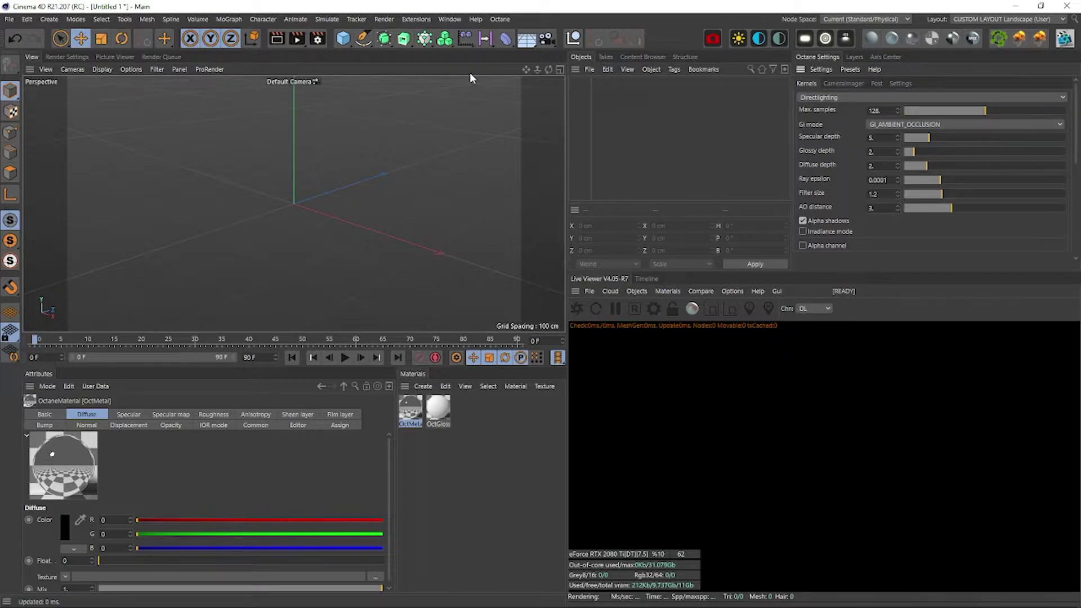
Try saving the current layout under the file name CUSTOM LAYOUT Landscape 2, and cancel the save.
{"action": "left_click", "coordinate": [449, 19]}
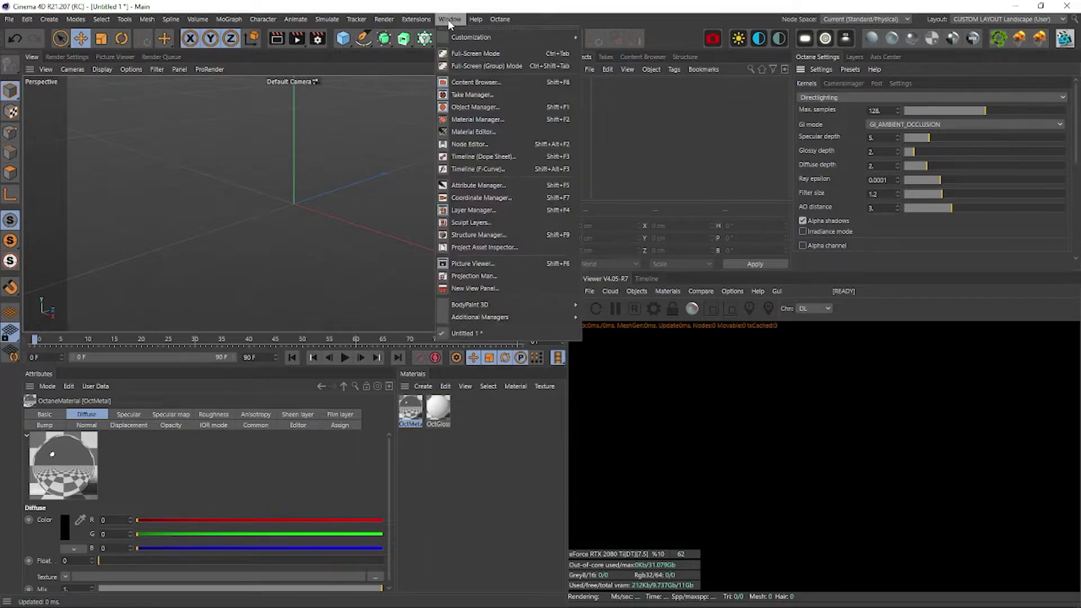
{"action": "mouse_move", "coordinate": [496, 38]}
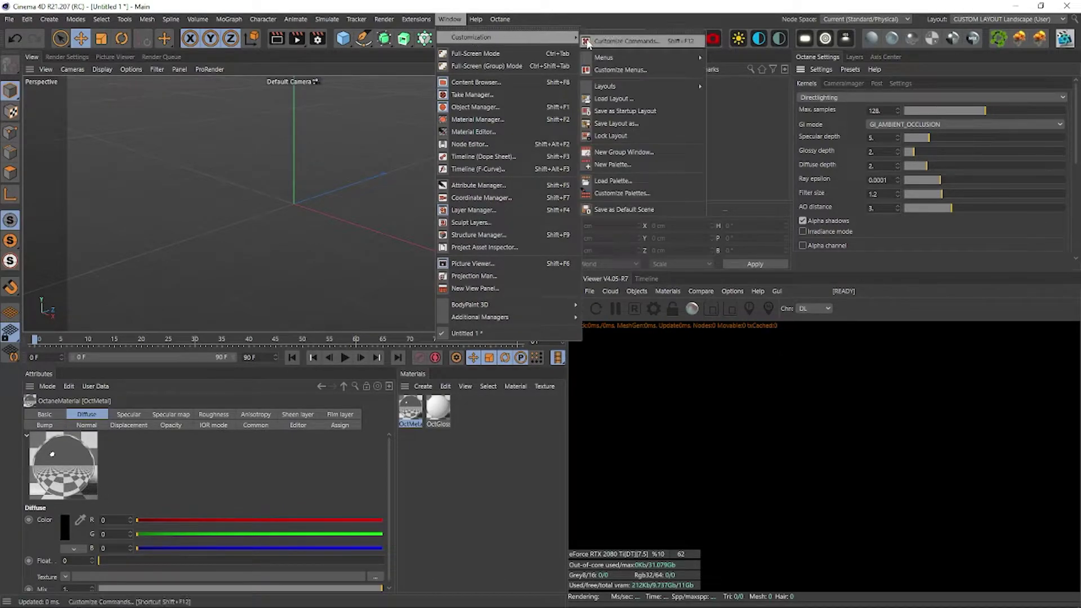
{"action": "left_click", "coordinate": [612, 124]}
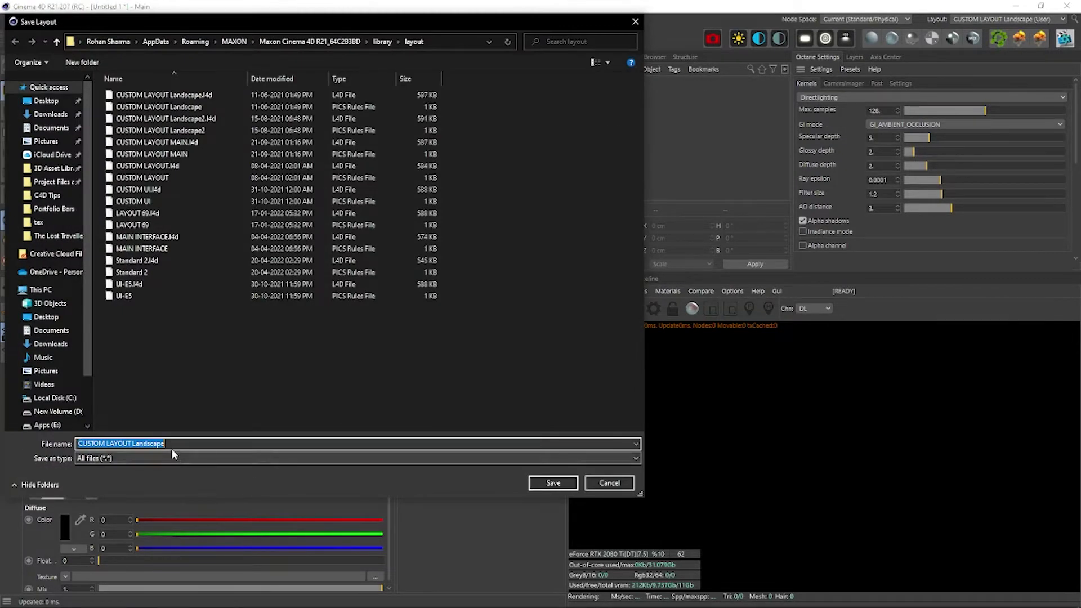
{"action": "left_click", "coordinate": [192, 445]}
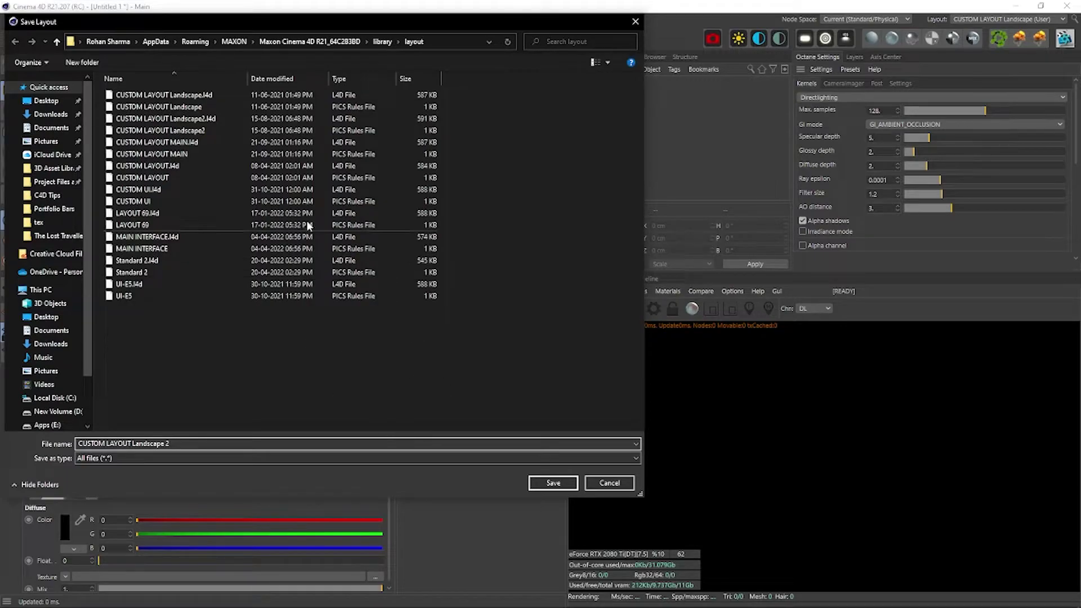
{"action": "left_click", "coordinate": [608, 486]}
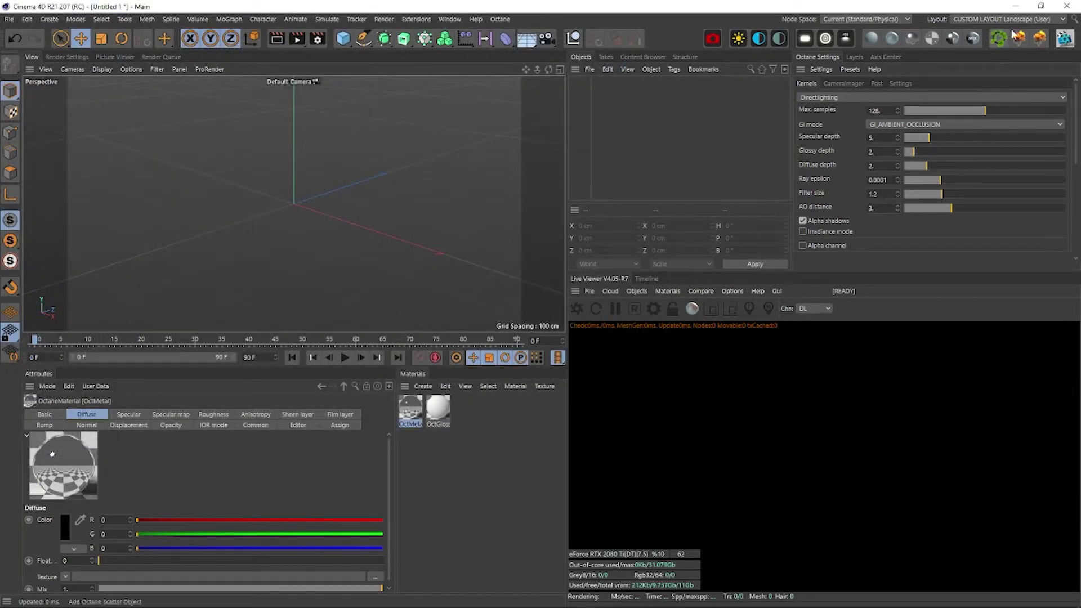
{"action": "left_click", "coordinate": [977, 20]}
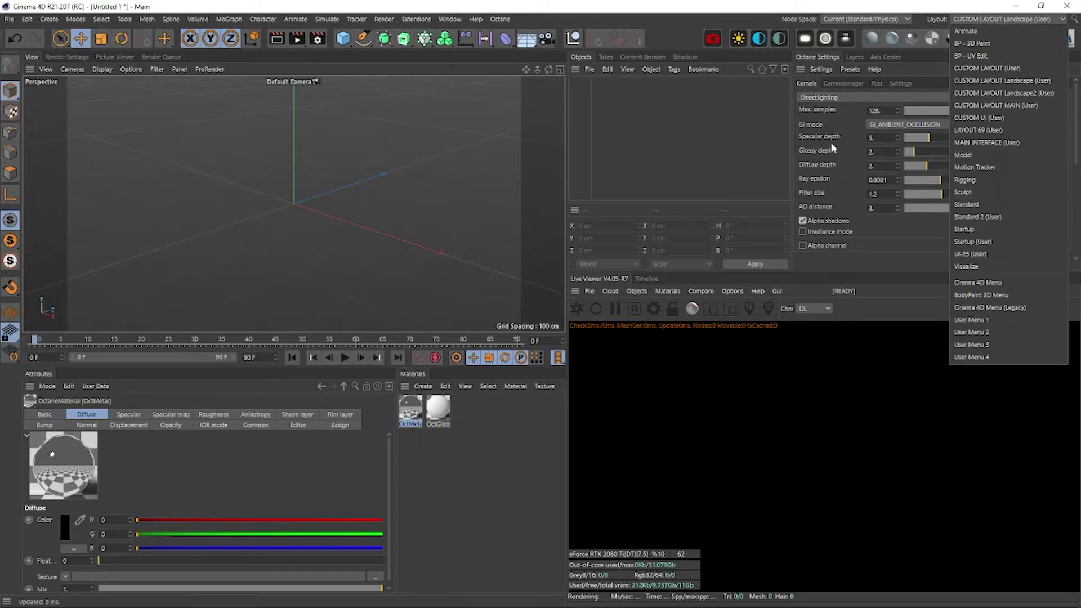
{"action": "left_click", "coordinate": [731, 146]}
{"action": "left_click", "coordinate": [1022, 21]}
{"action": "left_click", "coordinate": [774, 141]}
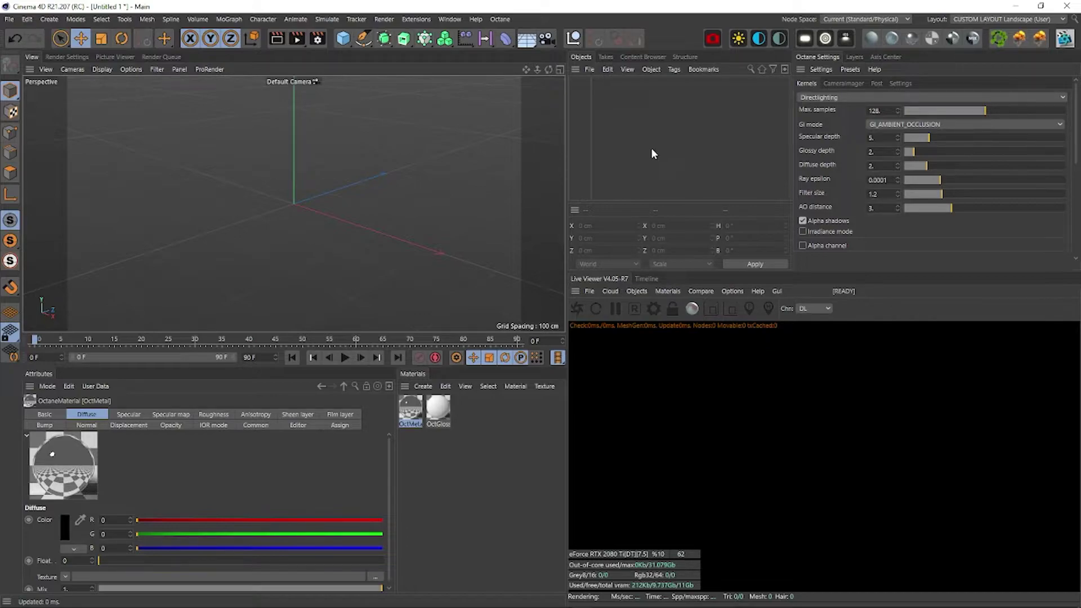
Save the current interface arrangement as the startup layout.
{"action": "left_click", "coordinate": [449, 20]}
{"action": "mouse_move", "coordinate": [484, 40]}
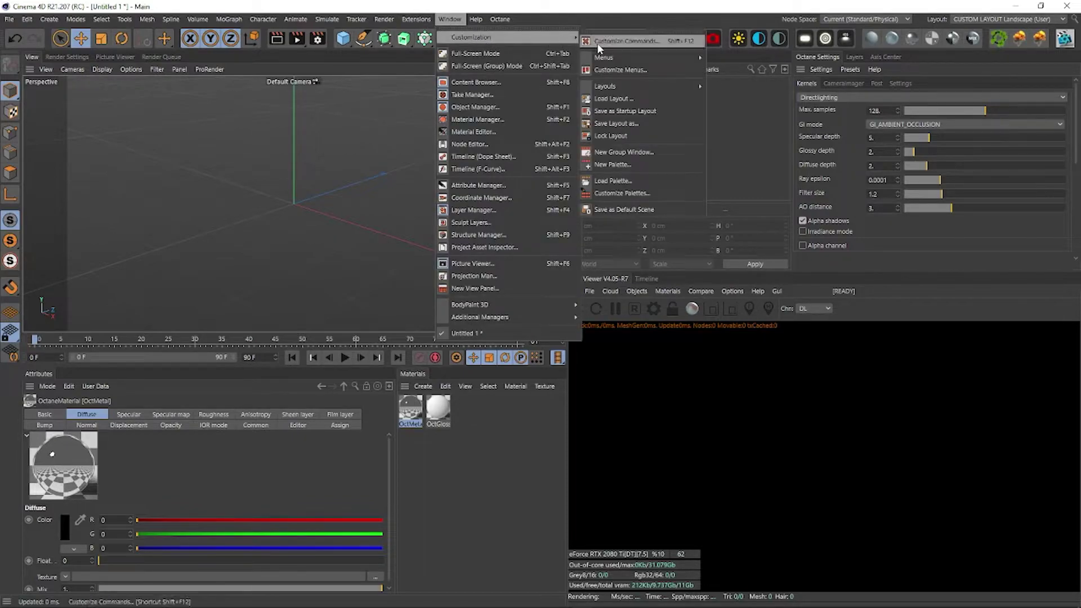
{"action": "left_click", "coordinate": [632, 112]}
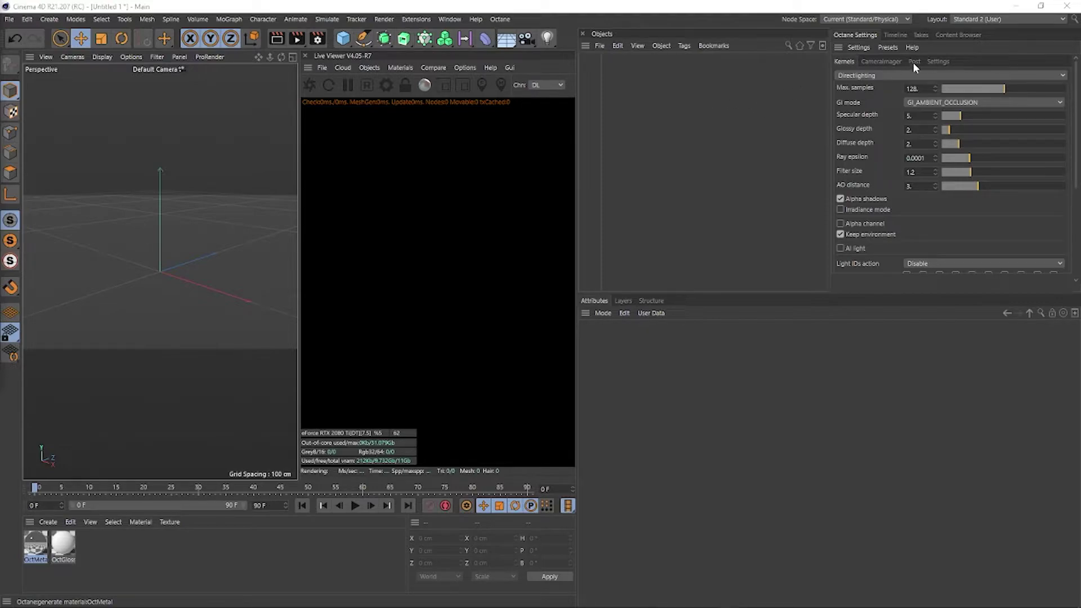
Switch from the Standard 2 layout to CUSTOM LAYOUT Landscape (User), and choose another layout from the list.
{"action": "left_click", "coordinate": [972, 19]}
{"action": "left_click", "coordinate": [981, 73]}
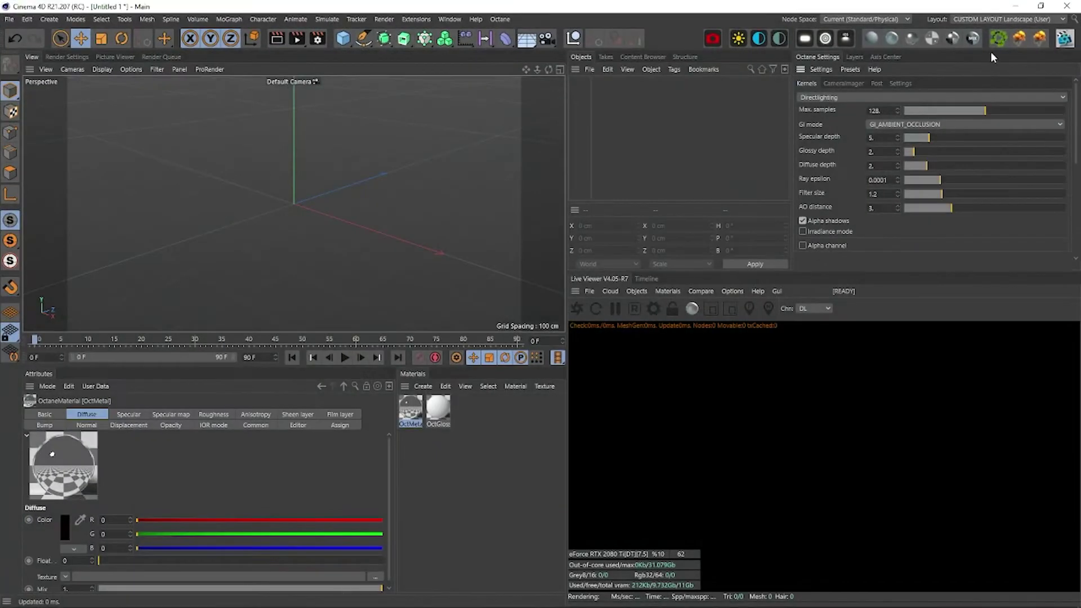
{"action": "left_click", "coordinate": [999, 17]}
{"action": "left_click", "coordinate": [989, 65]}
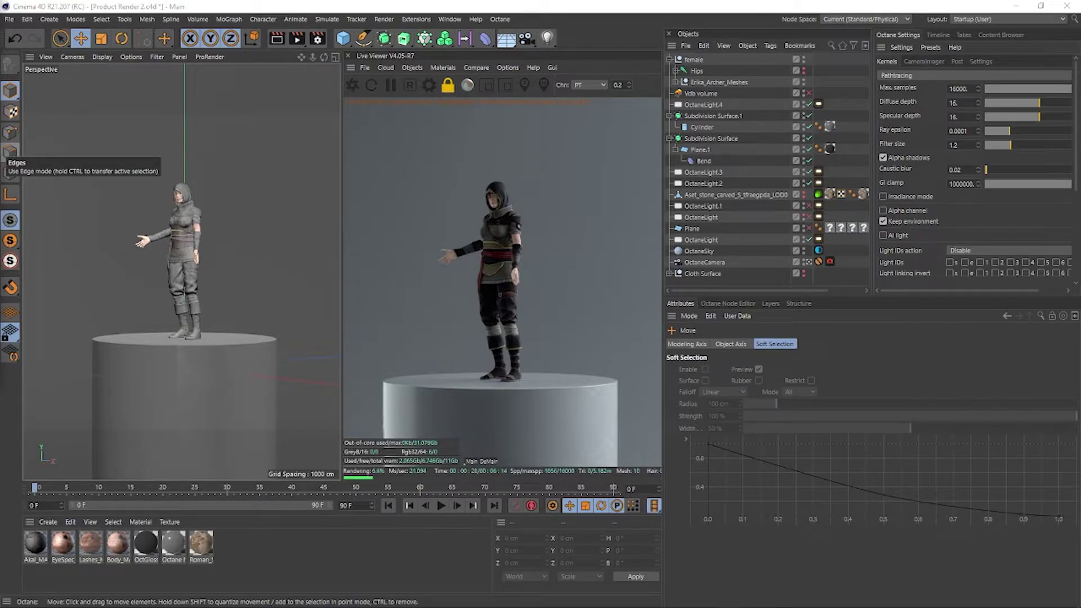
Try to scale the female null that holds the whole rigged character, and undo the scaling.
{"action": "key", "text": "t"}
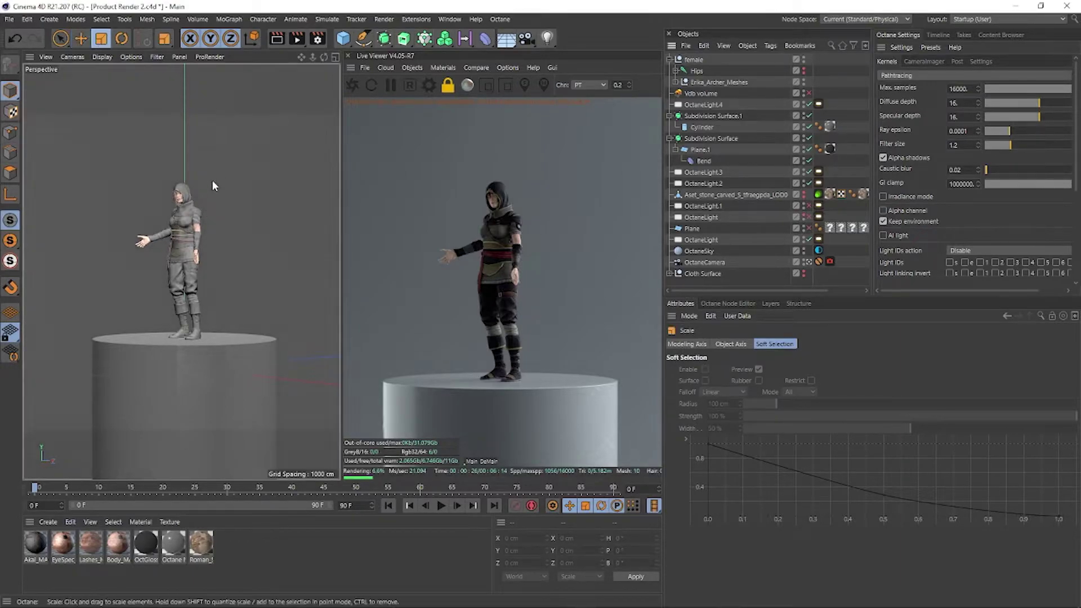
{"action": "left_click", "coordinate": [213, 183]}
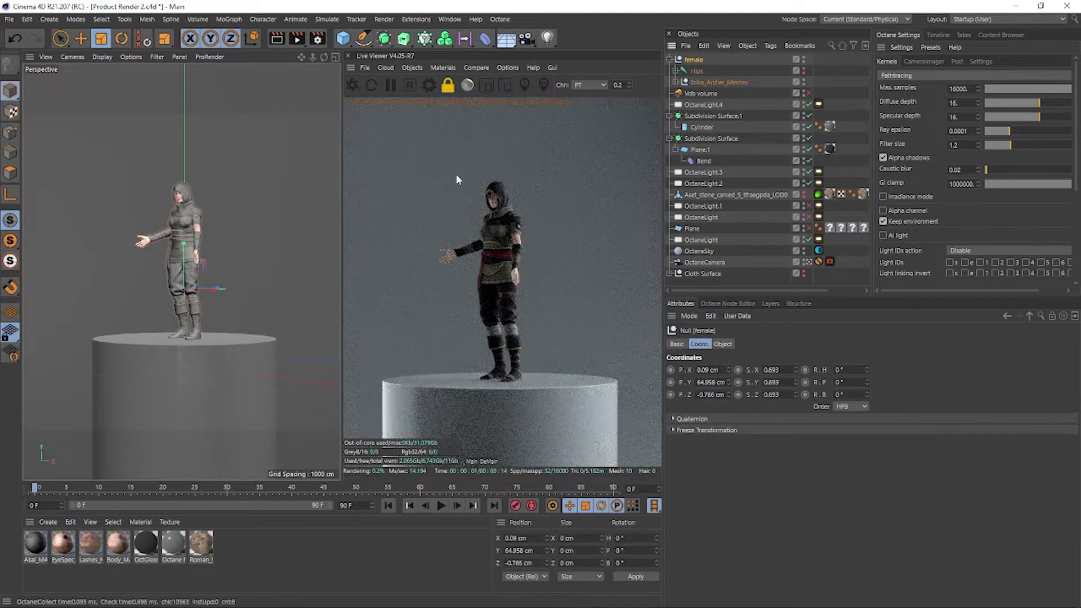
{"action": "left_click_drag", "start_coordinate": [330, 158], "coordinate": [199, 222]}
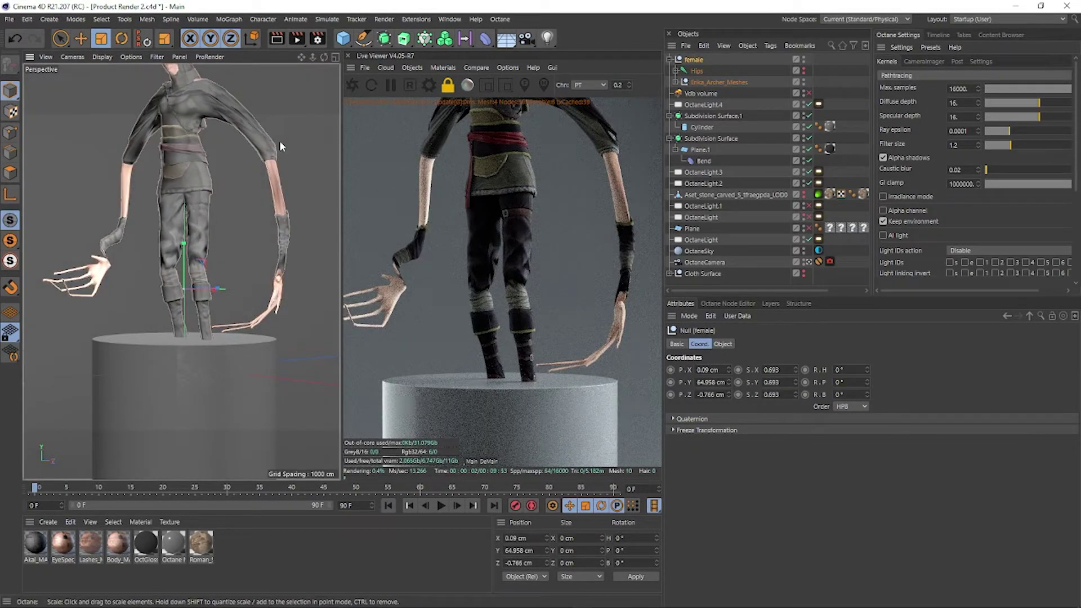
{"action": "key", "text": "ctrl+z"}
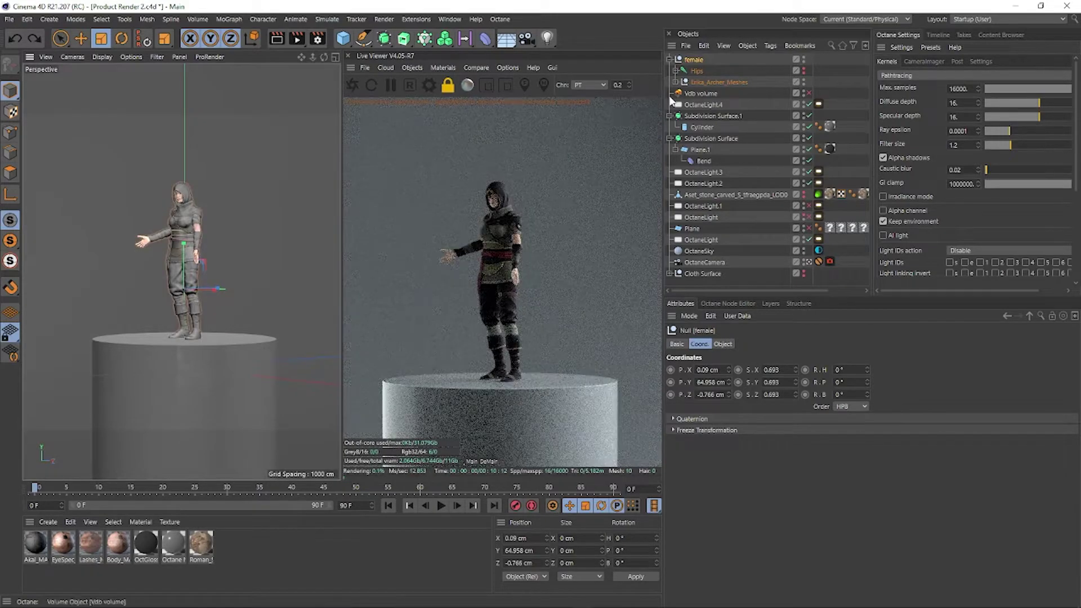
Scale the female character's Hips joint up to about 1.55 and move it upward.
{"action": "left_click", "coordinate": [699, 71]}
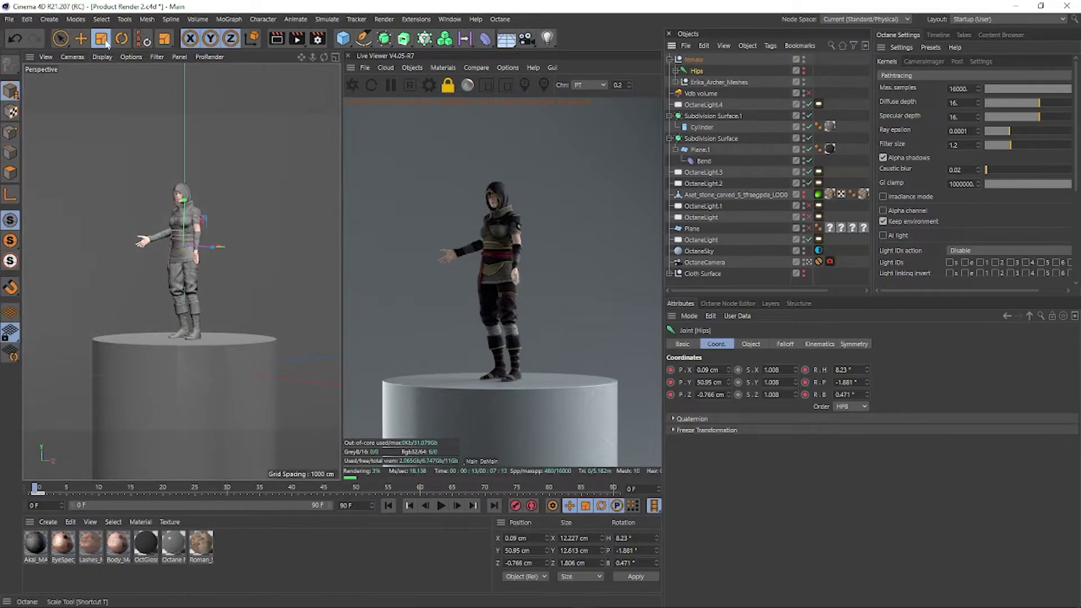
{"action": "scroll", "coordinate": [251, 212], "scroll_direction": "up", "scroll_amount": 3}
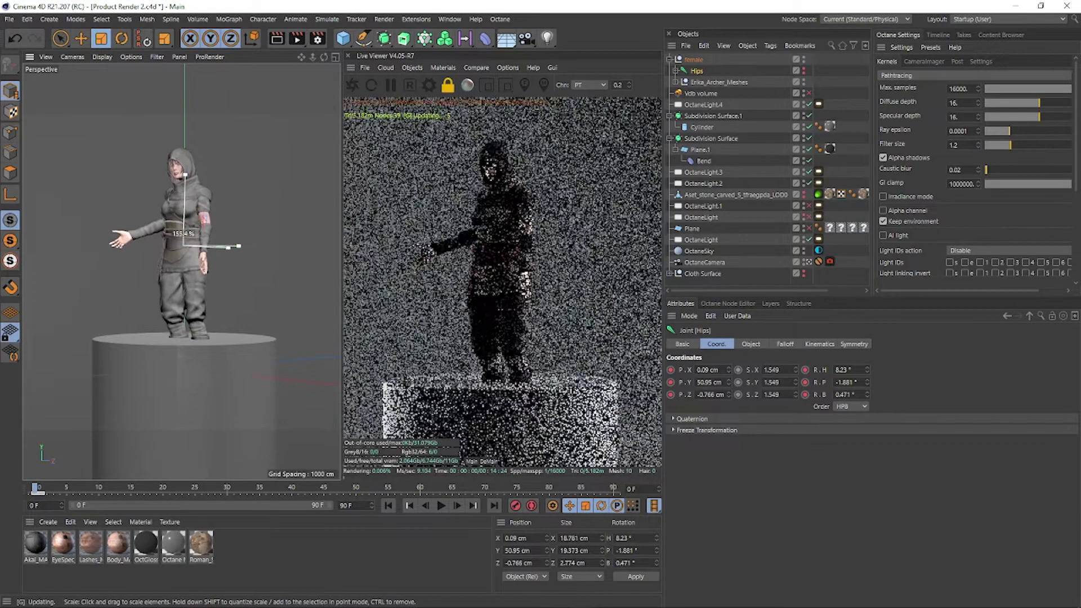
{"action": "left_click", "coordinate": [80, 41]}
{"action": "left_click_drag", "start_coordinate": [184, 205], "coordinate": [192, 169]}
Scale the Vdb volume's bounding box down to about 446 × 223 × 223 cm.
{"action": "key", "text": "t"}
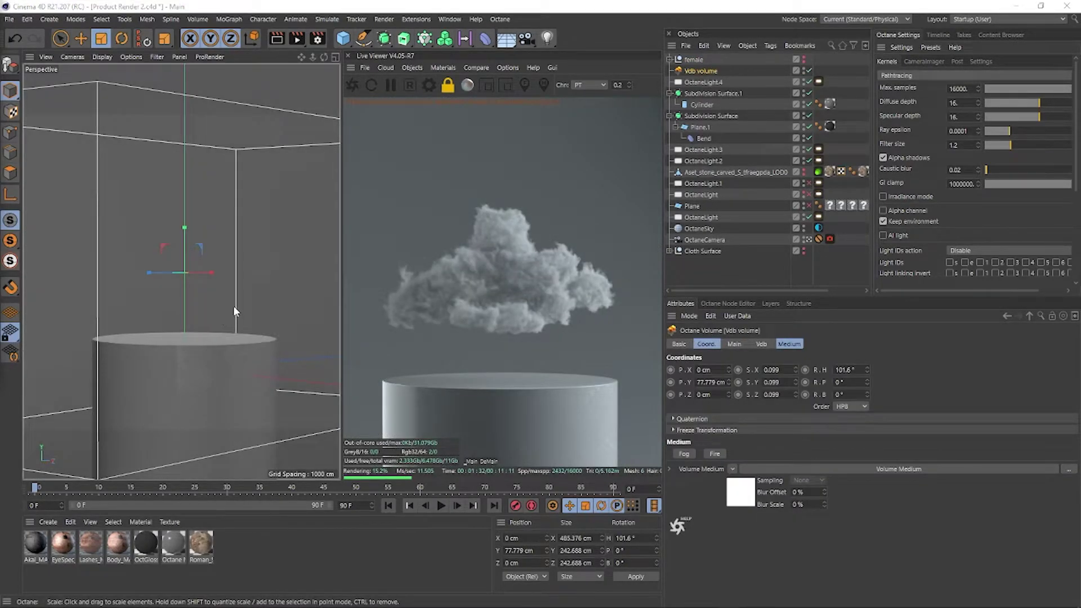
{"action": "left_click", "coordinate": [101, 38]}
{"action": "left_click_drag", "start_coordinate": [234, 231], "coordinate": [163, 212]}
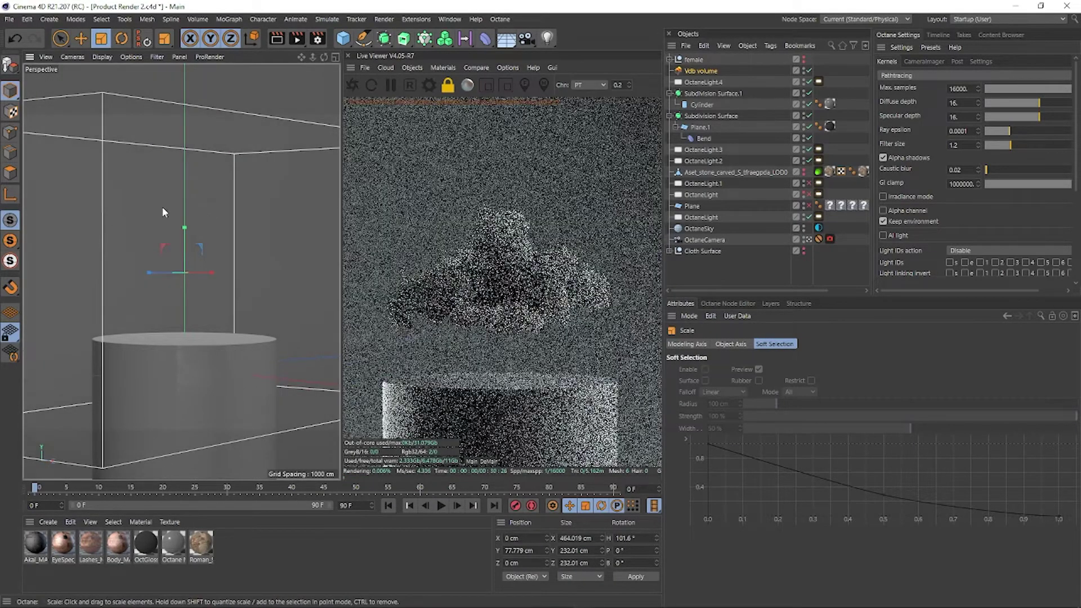
{"action": "mouse_move", "coordinate": [216, 187]}
{"action": "left_mouse_down"}
{"action": "mouse_move", "coordinate": [295, 167]}
{"action": "mouse_move", "coordinate": [153, 191]}
{"action": "mouse_move", "coordinate": [214, 198]}
{"action": "left_mouse_up"}
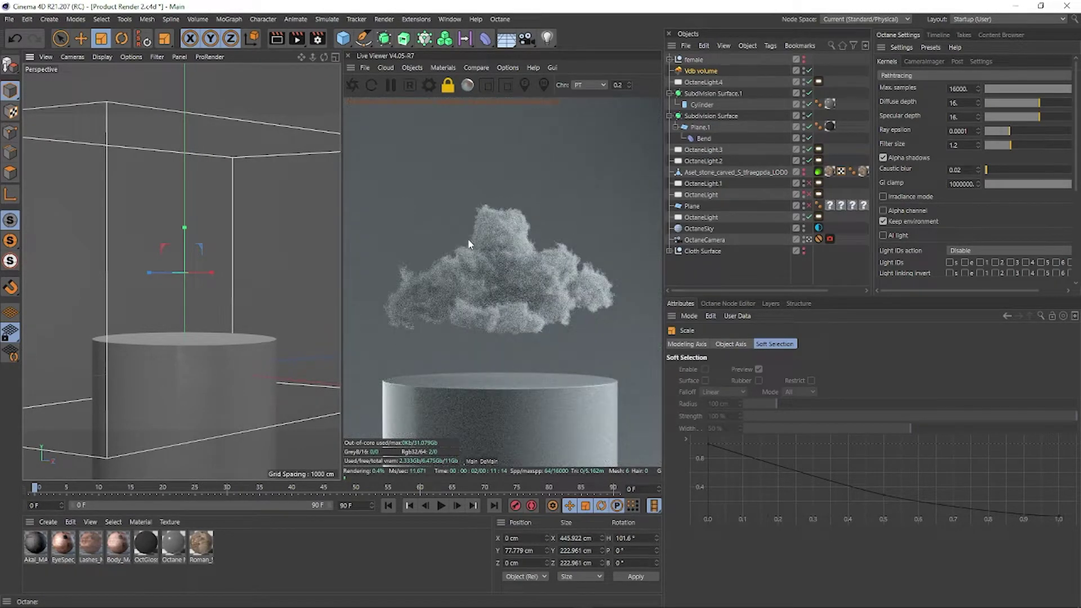
Switch to Object mode, scale the Vdb volume up to about 989 × 494 × 494 cm, and show the Scale tool's object axis options.
{"action": "left_click_drag", "start_coordinate": [10, 90], "coordinate": [46, 136]}
{"action": "left_click_drag", "start_coordinate": [215, 226], "coordinate": [270, 211]}
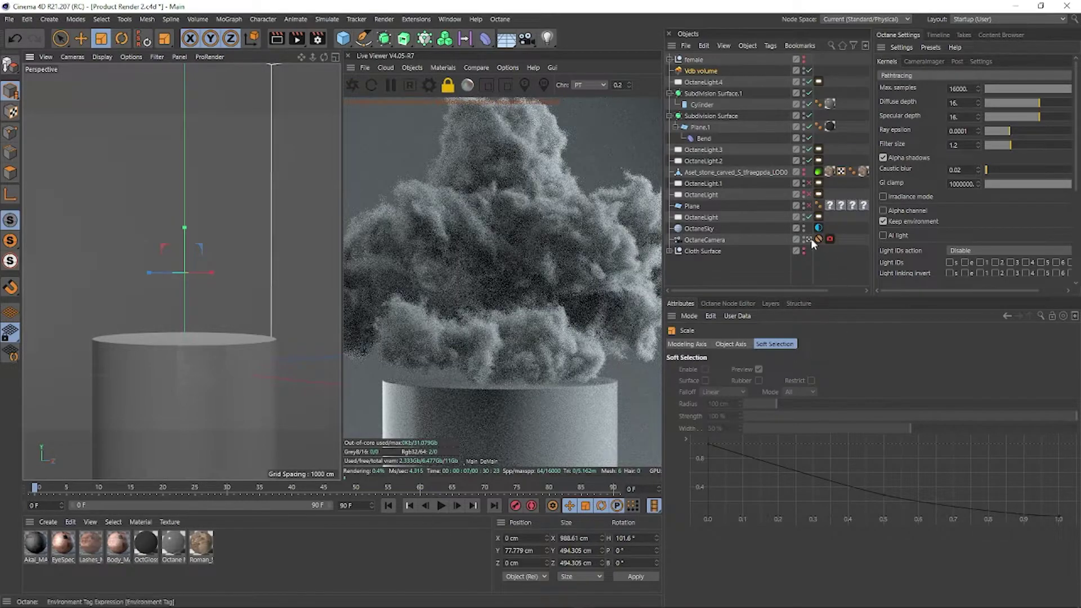
{"action": "left_click", "coordinate": [726, 343]}
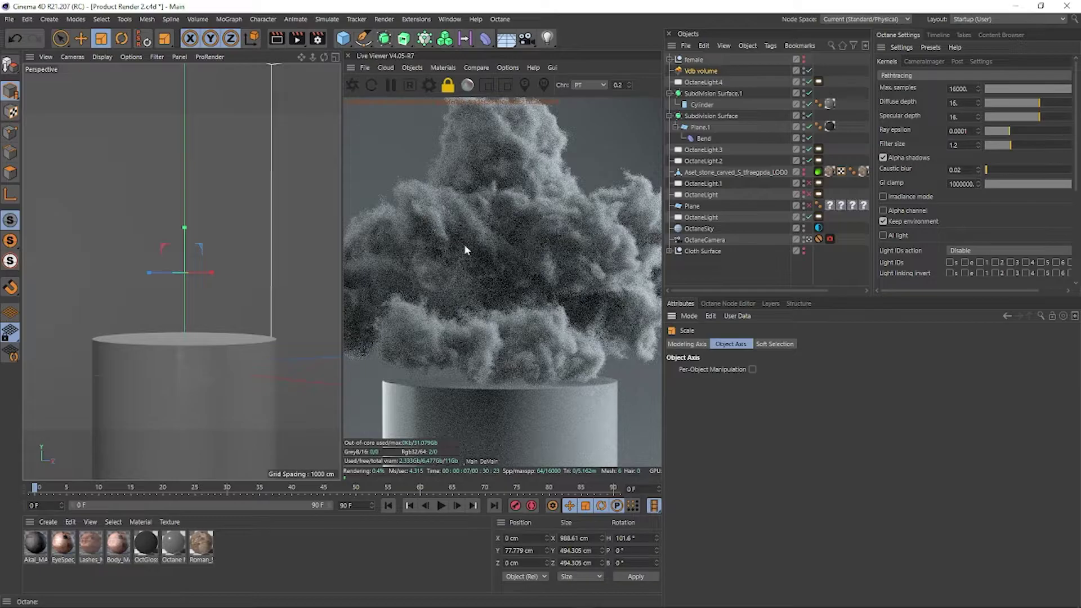
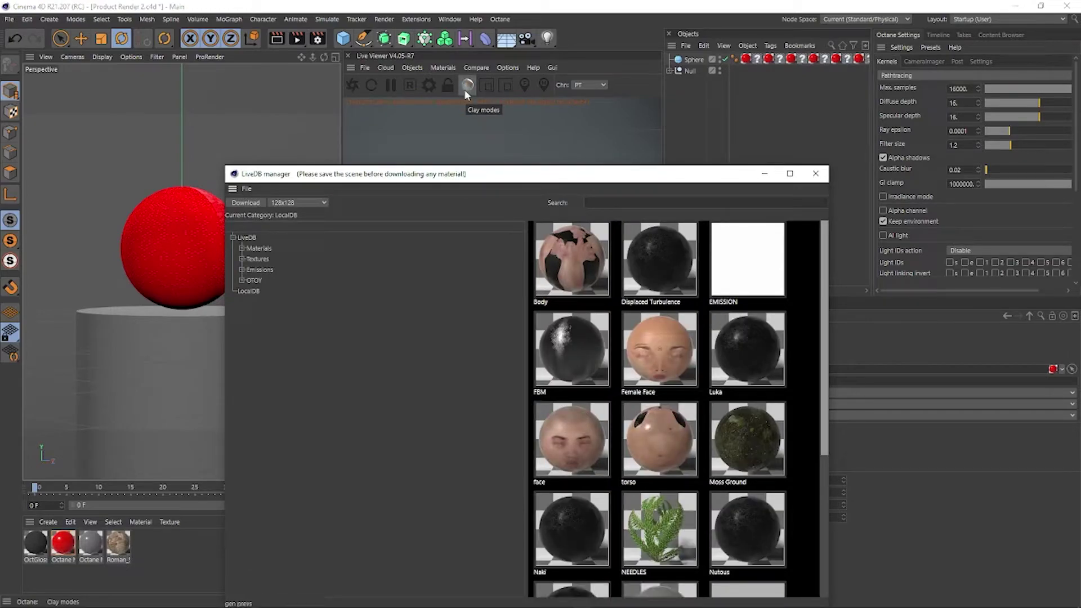
Move the LiveDB manager clear of the scene's materials and add the grey Octane material to LocalDB.
{"action": "left_click", "coordinate": [465, 86]}
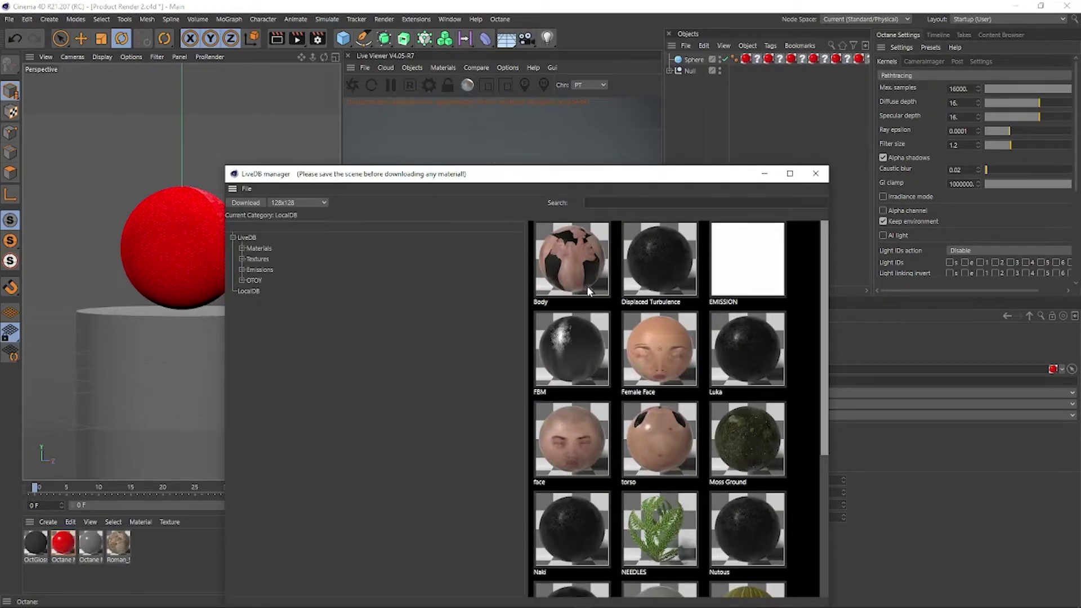
{"action": "left_click_drag", "start_coordinate": [639, 178], "coordinate": [656, 95]}
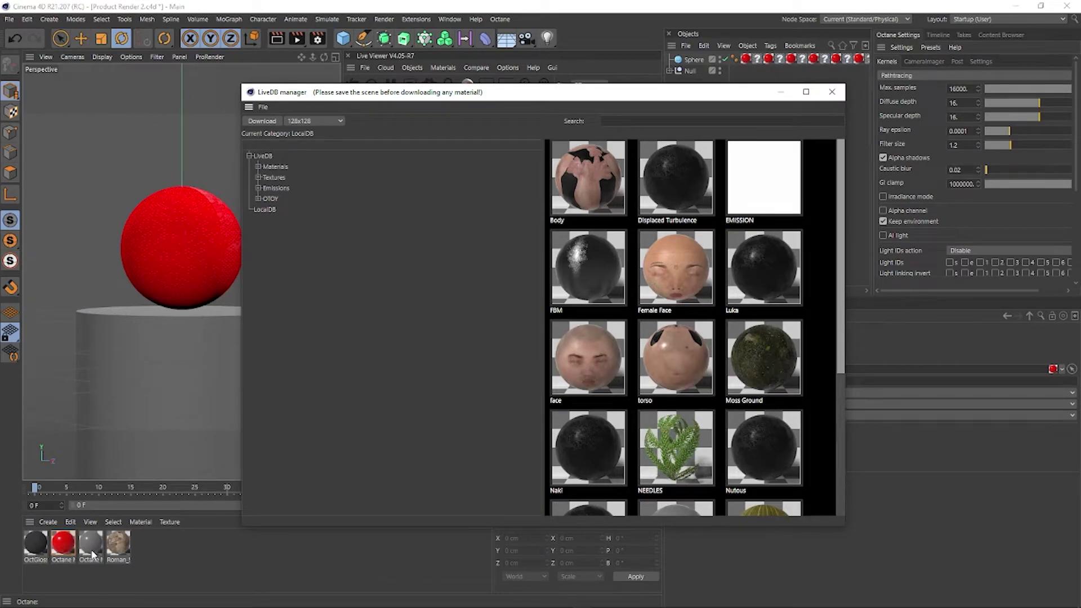
{"action": "left_click_drag", "start_coordinate": [92, 554], "coordinate": [635, 335]}
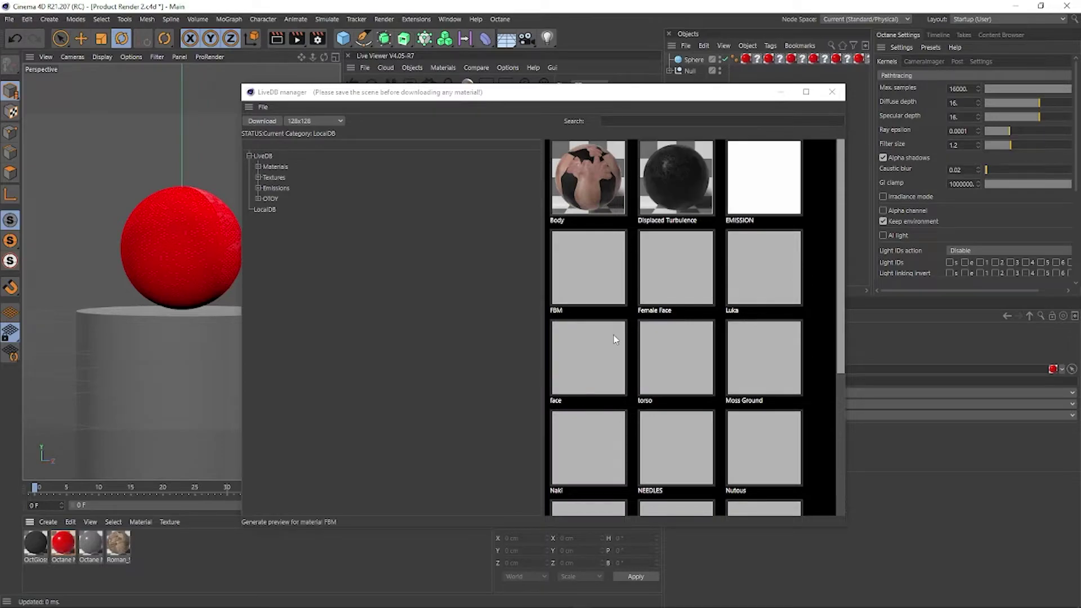
Download the saved Octane Material from LocalDB into the scene, close the LiveDB manager, and apply the material to the red sphere.
{"action": "scroll", "coordinate": [676, 297], "scroll_direction": "down", "scroll_amount": 2}
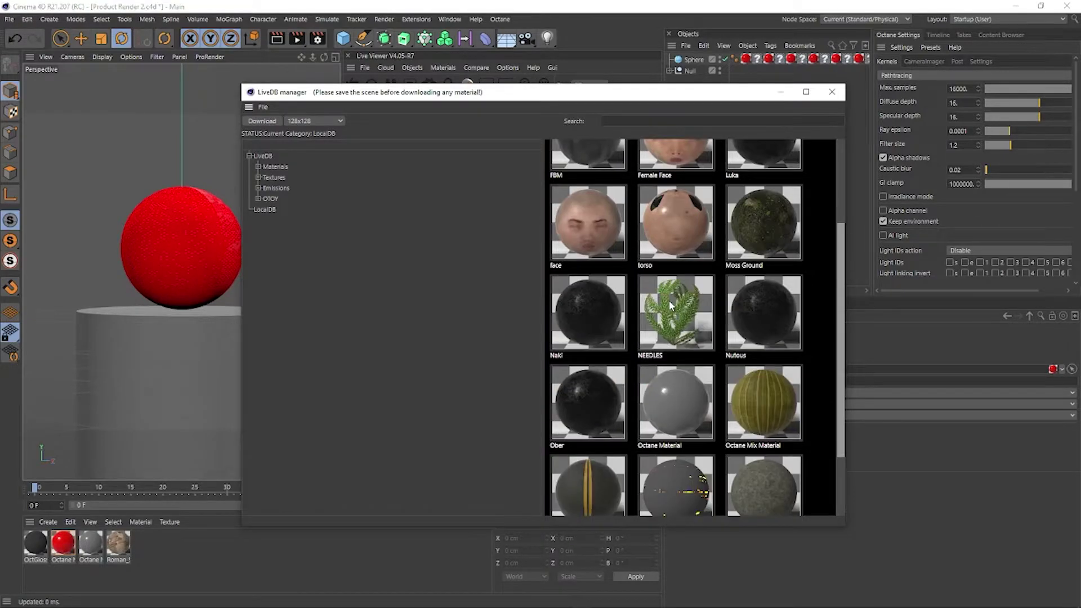
{"action": "scroll", "coordinate": [673, 302], "scroll_direction": "down", "scroll_amount": 2}
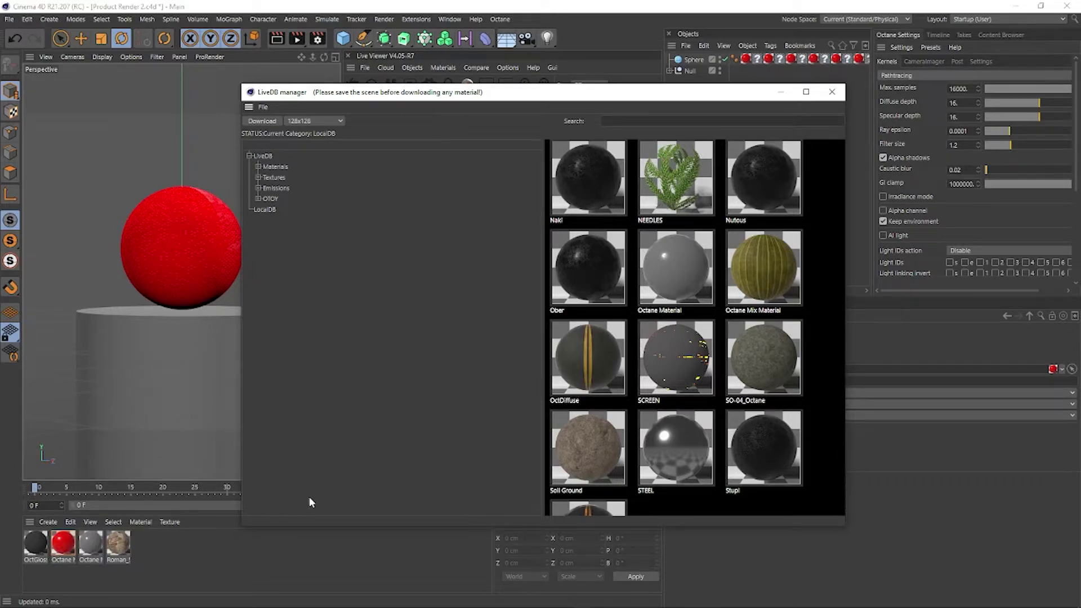
{"action": "left_click", "coordinate": [677, 278]}
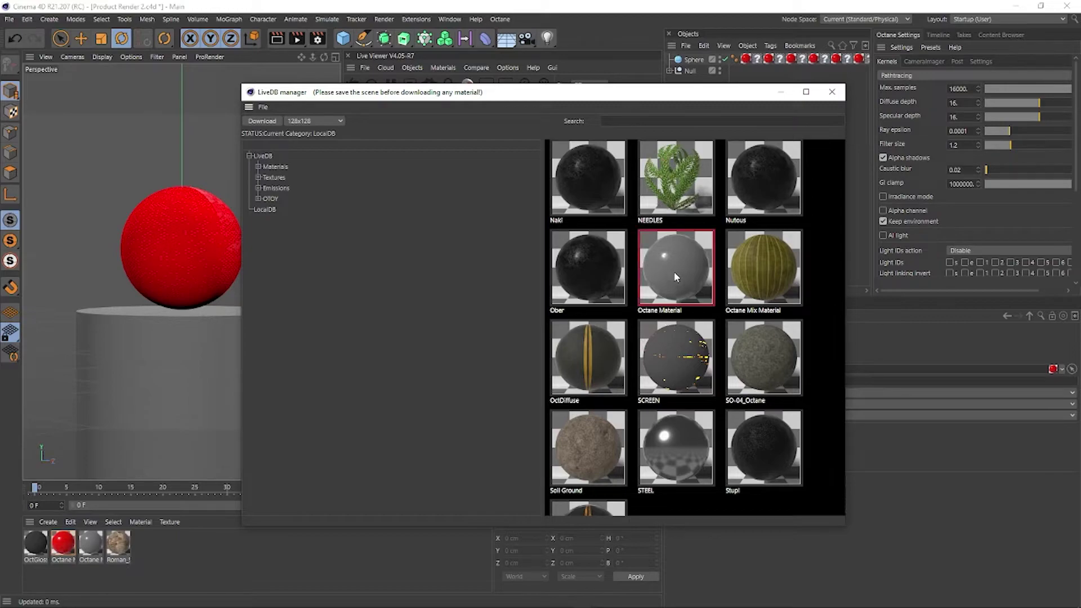
{"action": "left_click", "coordinate": [263, 121]}
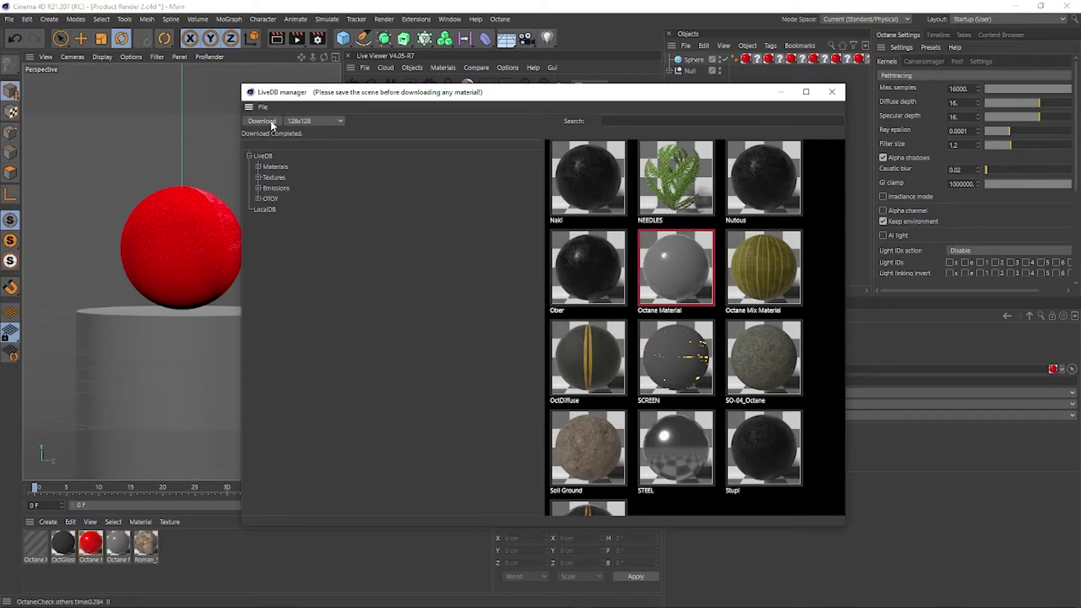
{"action": "left_click", "coordinate": [832, 92]}
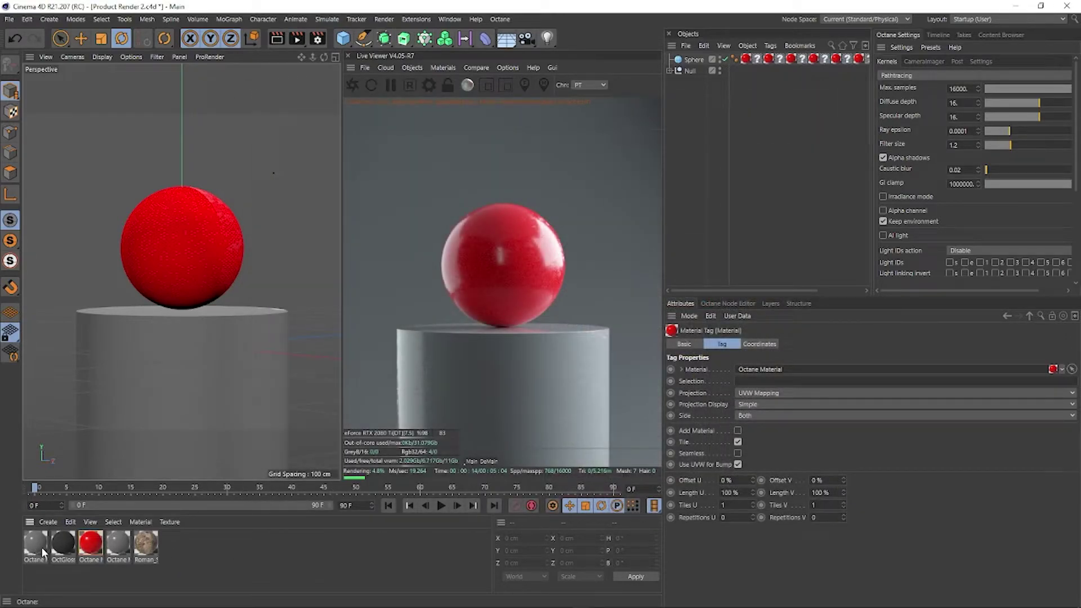
{"action": "left_click_drag", "start_coordinate": [42, 546], "coordinate": [164, 276]}
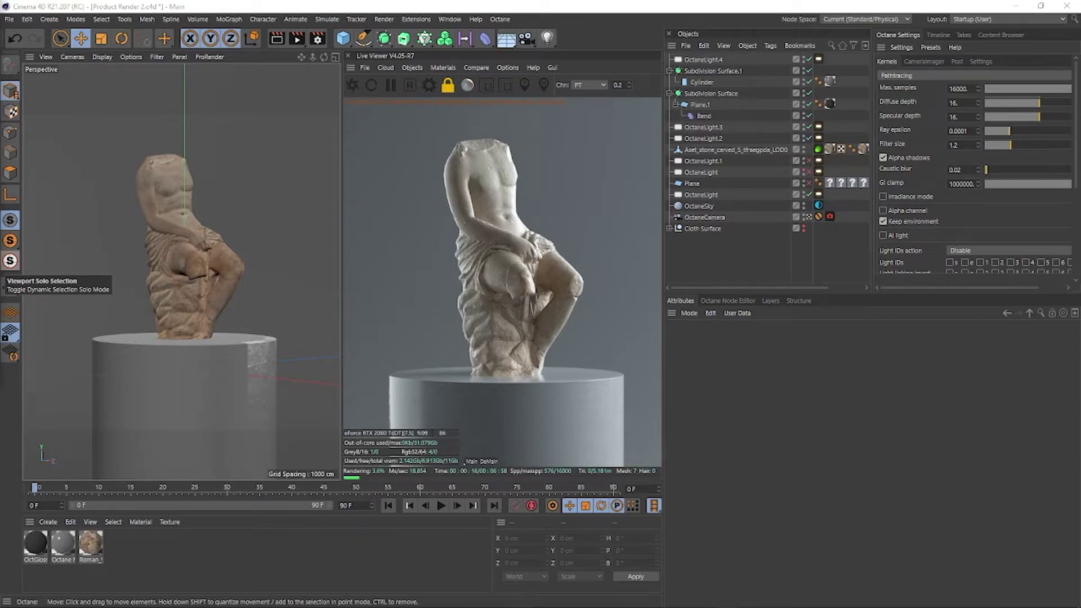
Add a UV Transform node to the roughness image texture and set scale to about 0.69, Z rotation 63.5 and X translation 0.16.
{"action": "left_click", "coordinate": [739, 301]}
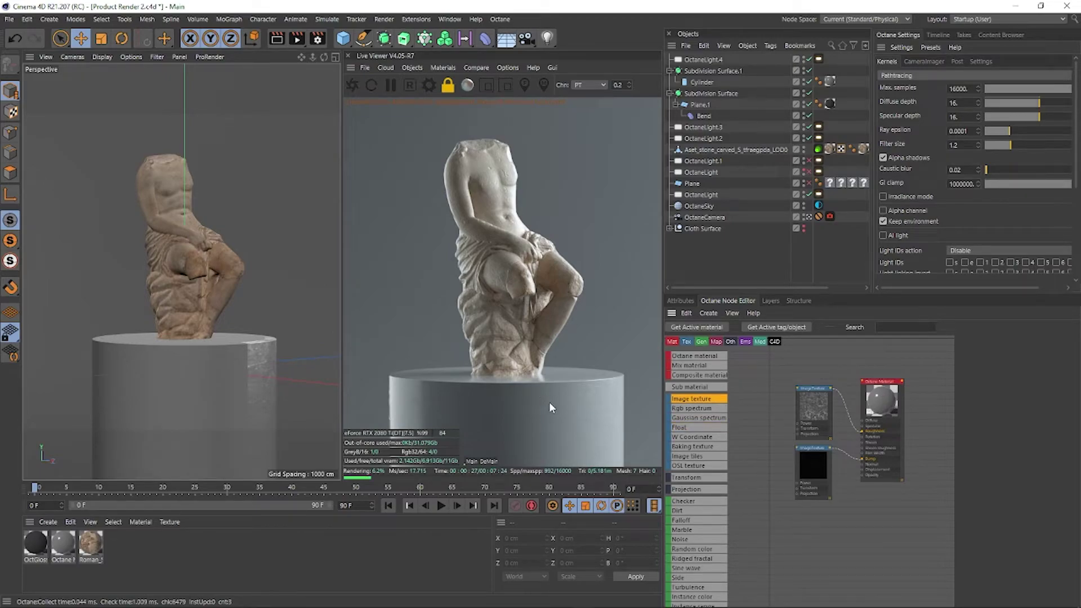
{"action": "left_click", "coordinate": [810, 412]}
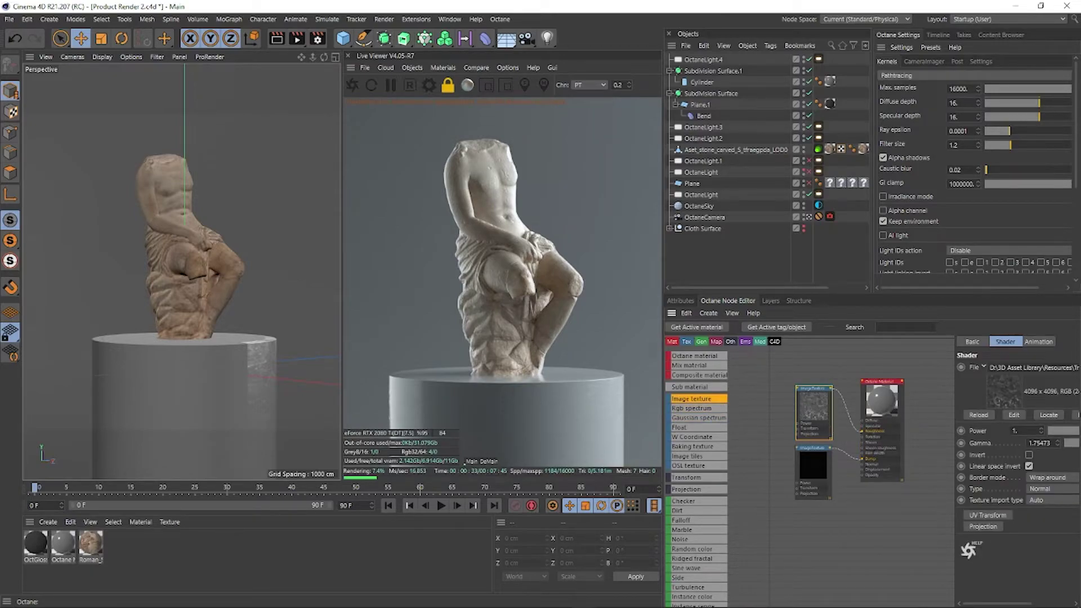
{"action": "left_click", "coordinate": [981, 515]}
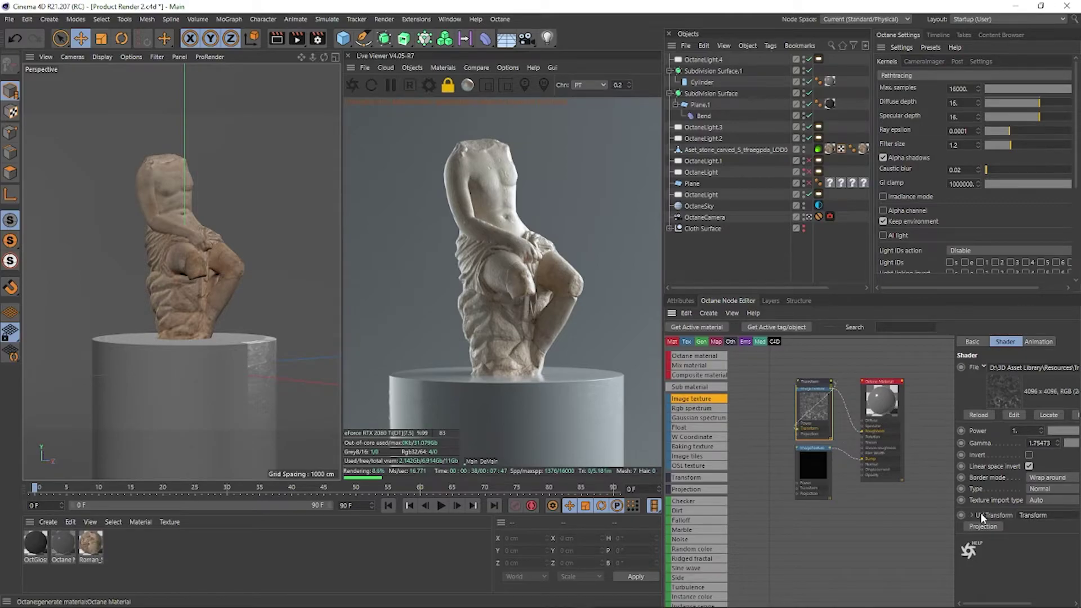
{"action": "left_click_drag", "start_coordinate": [814, 382], "coordinate": [750, 413]}
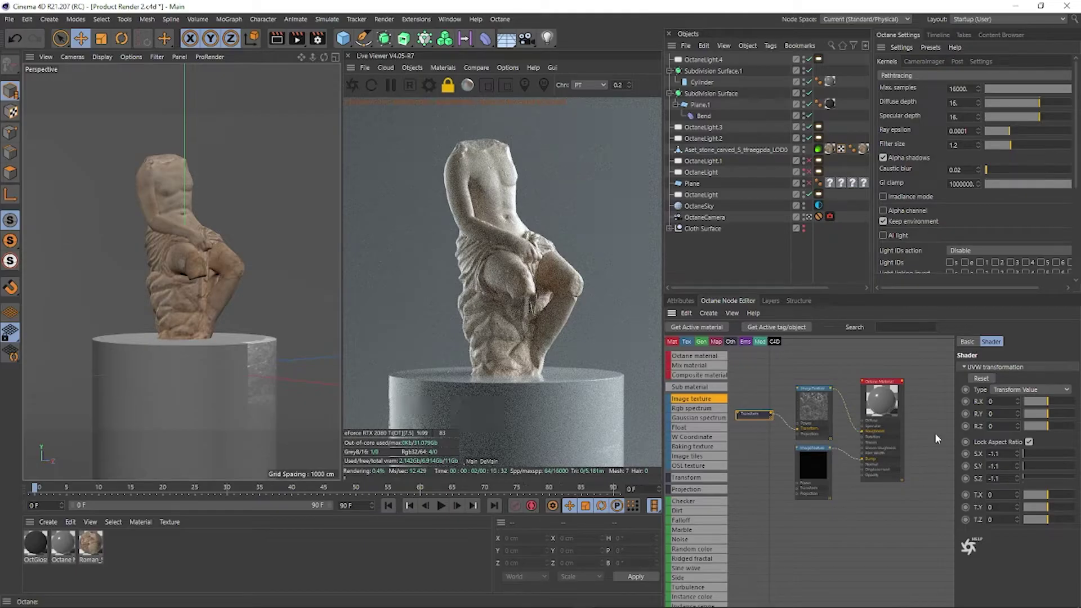
{"action": "left_click_drag", "start_coordinate": [1037, 455], "coordinate": [1052, 426]}
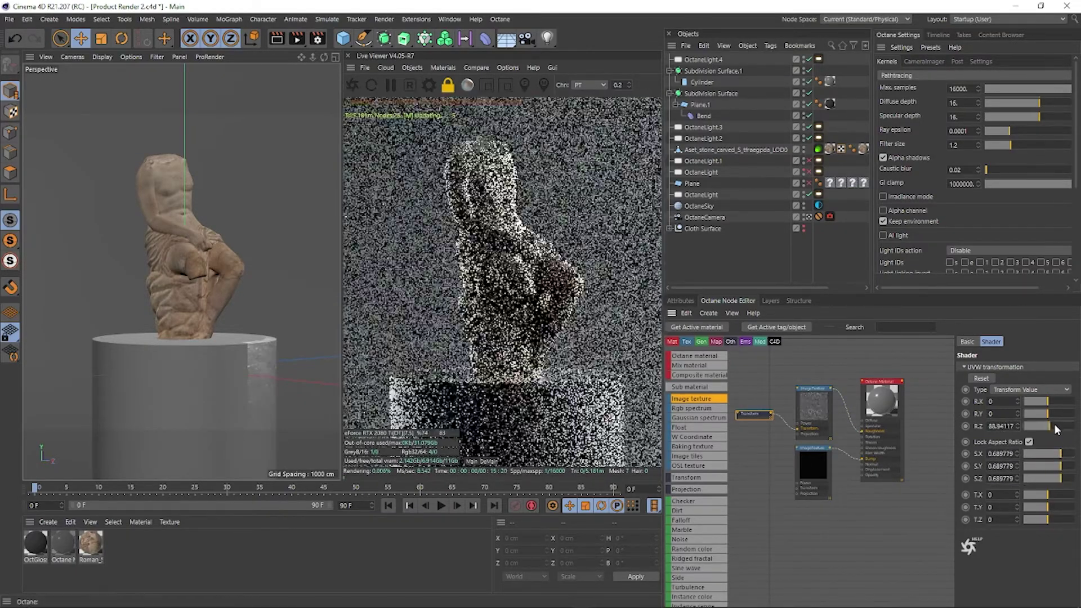
{"action": "left_click_drag", "start_coordinate": [1056, 493], "coordinate": [1052, 492]}
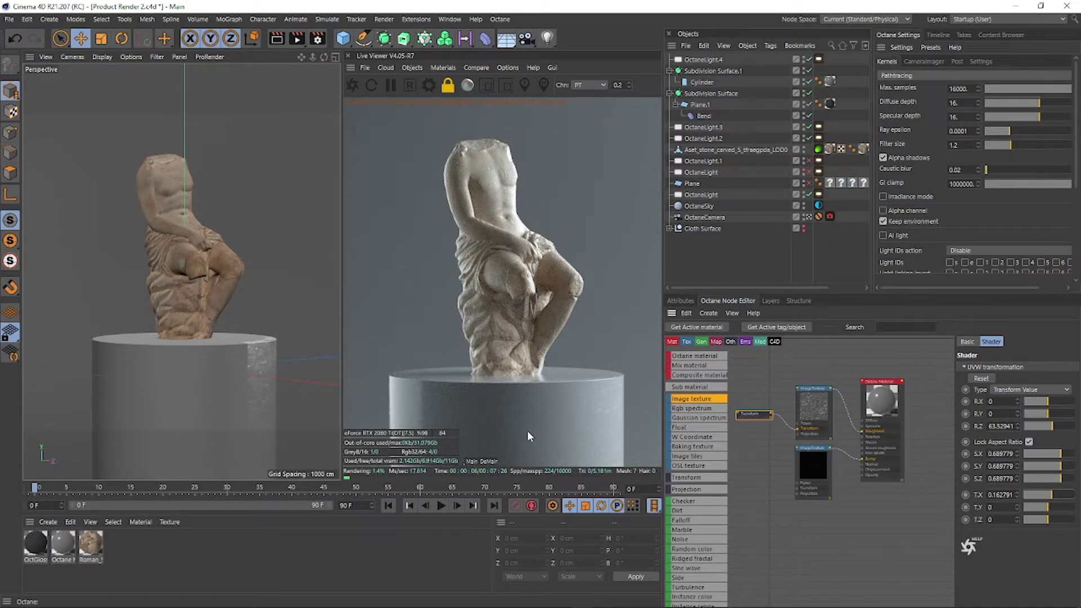
Solo the roughness image texture node to preview it alone in the render.
{"action": "left_click", "coordinate": [807, 405]}
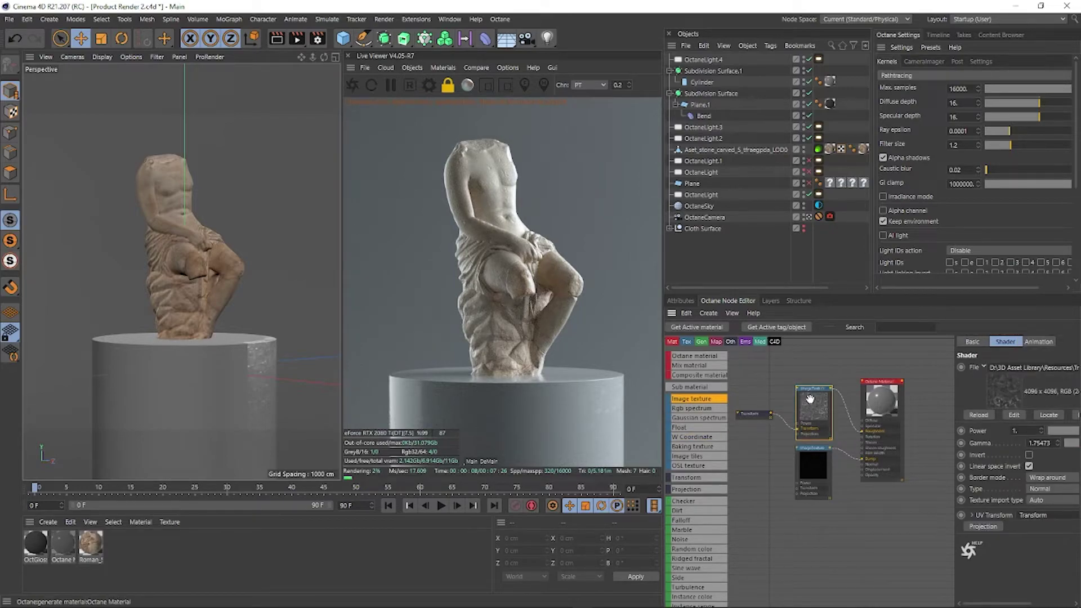
{"action": "right_click", "coordinate": [810, 397]}
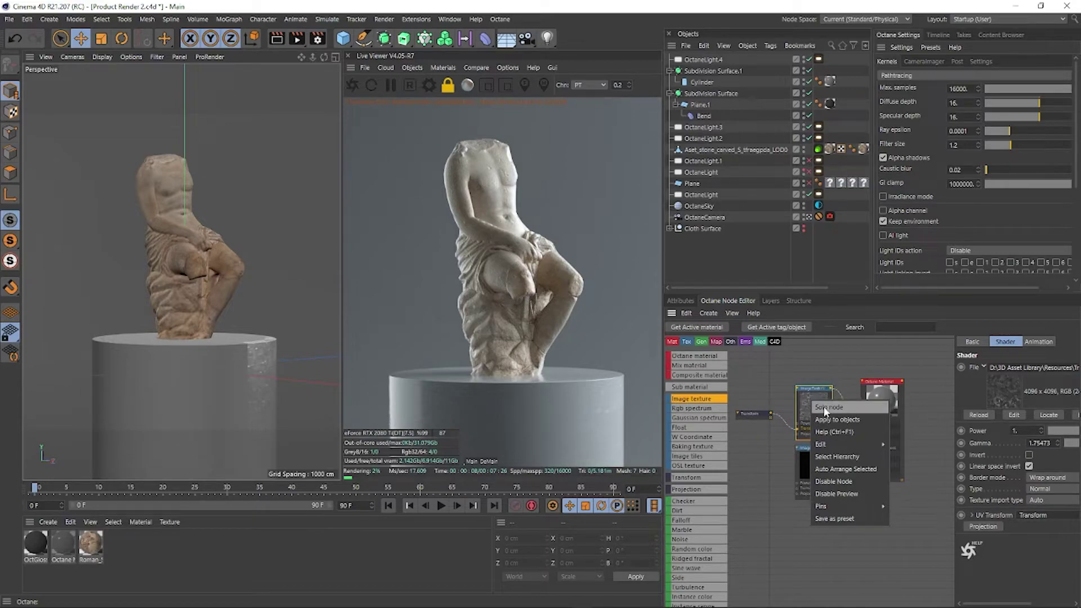
{"action": "left_click", "coordinate": [828, 407]}
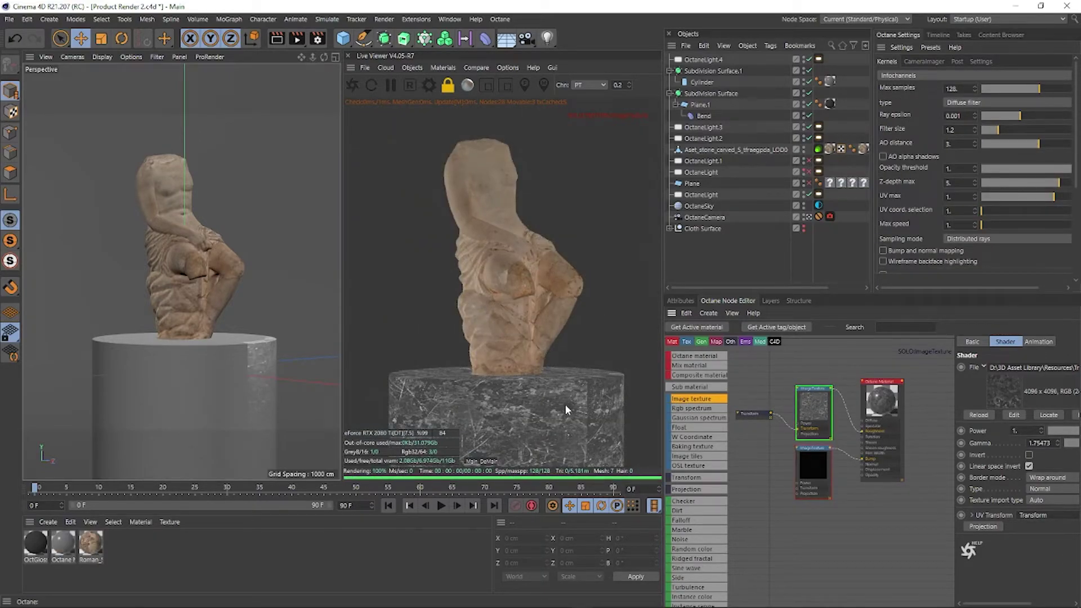
Adjust the texture's Transform node to a scale of about 0.84, X translation of 0.395 and Z rotation of 139.76.
{"action": "left_click", "coordinate": [749, 416]}
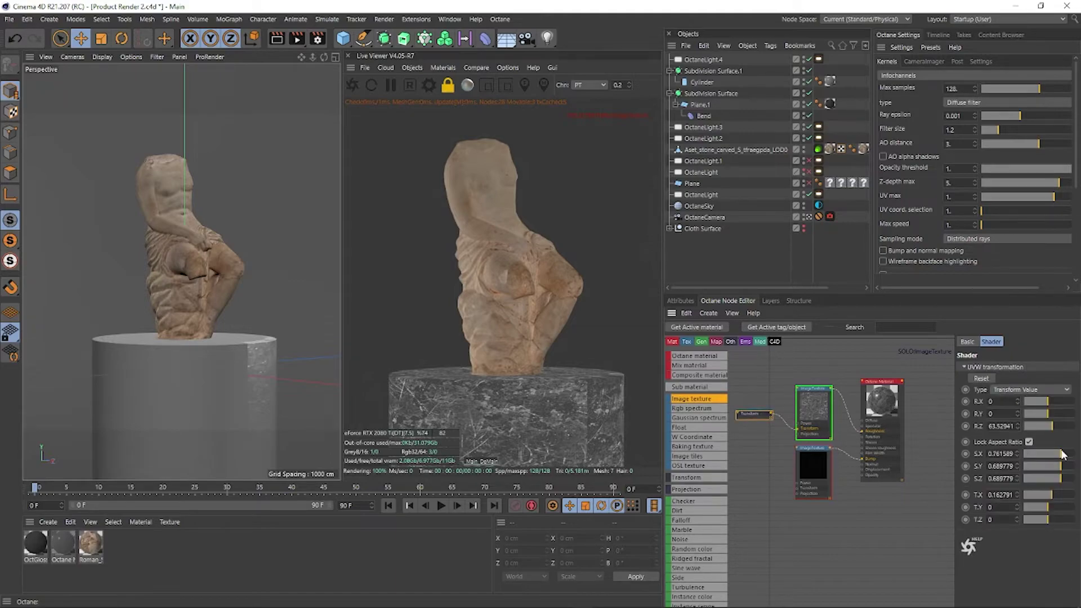
{"action": "left_click_drag", "start_coordinate": [1058, 454], "coordinate": [1065, 454]}
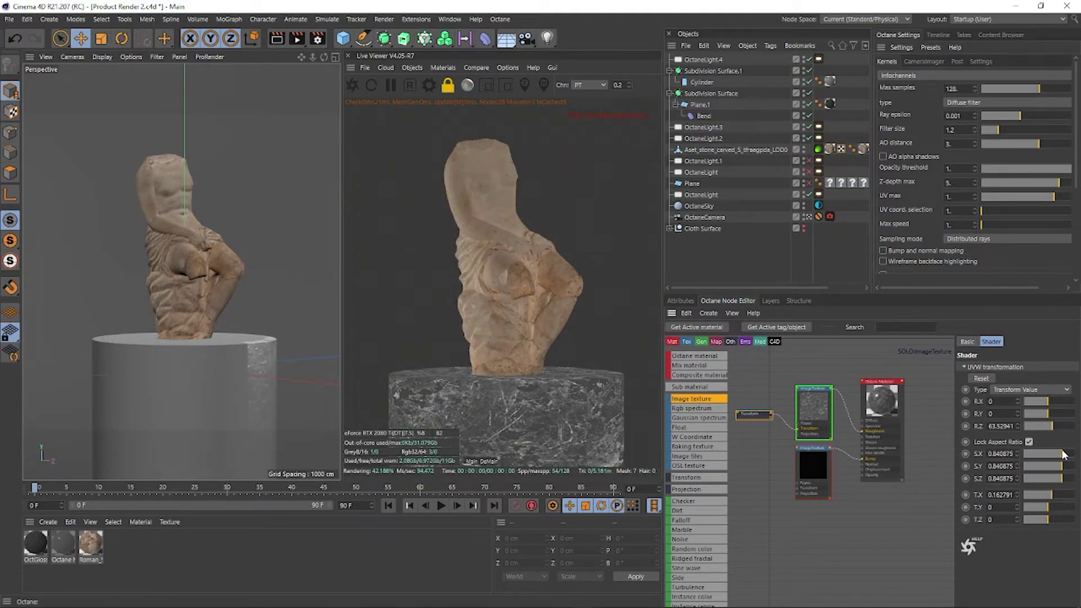
{"action": "left_click_drag", "start_coordinate": [1055, 495], "coordinate": [1059, 495]}
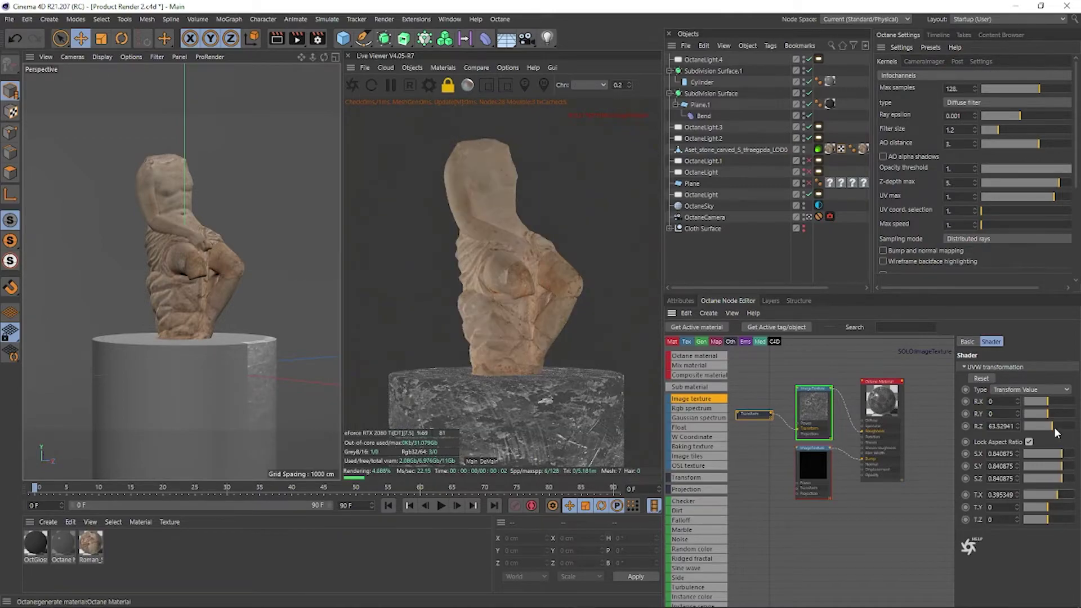
{"action": "left_click_drag", "start_coordinate": [1053, 430], "coordinate": [1060, 430]}
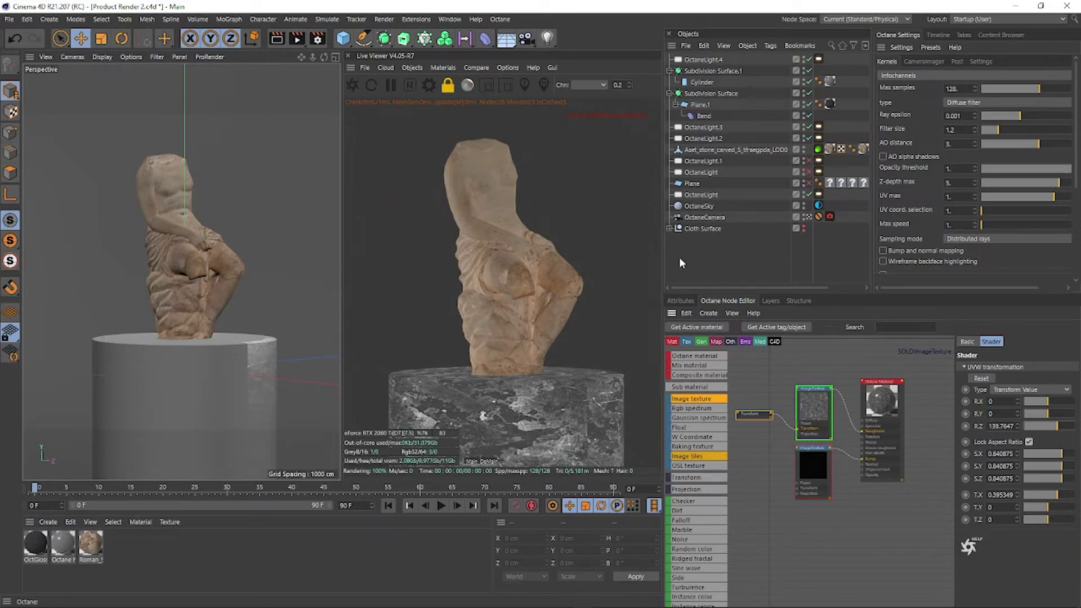
Set the projection of the Cylinder's Octane Material tag to Cubic.
{"action": "left_click", "coordinate": [830, 83]}
{"action": "left_click", "coordinate": [681, 300]}
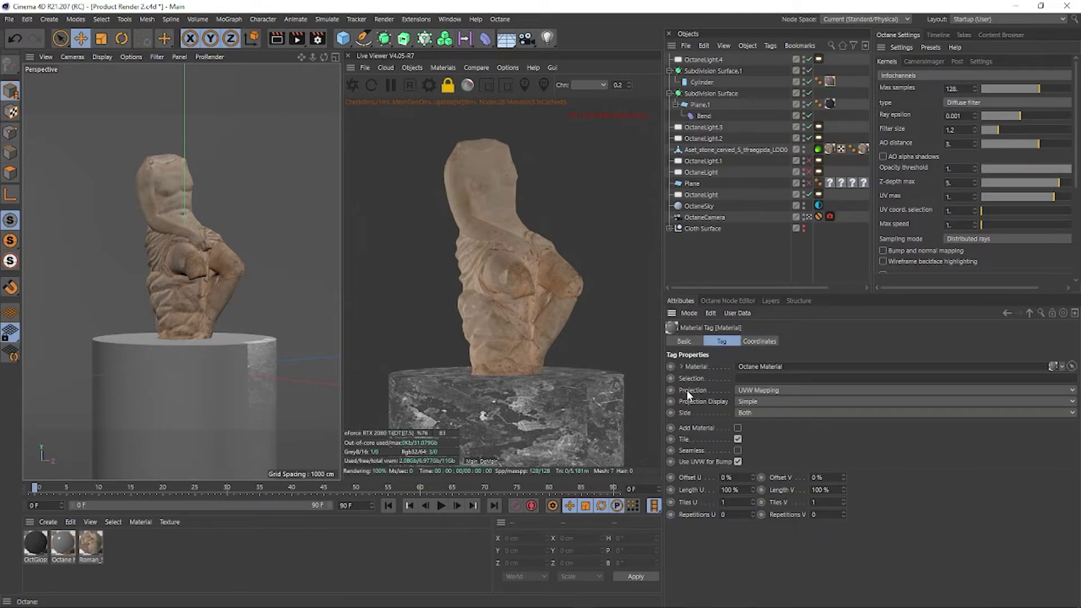
{"action": "left_click", "coordinate": [770, 392]}
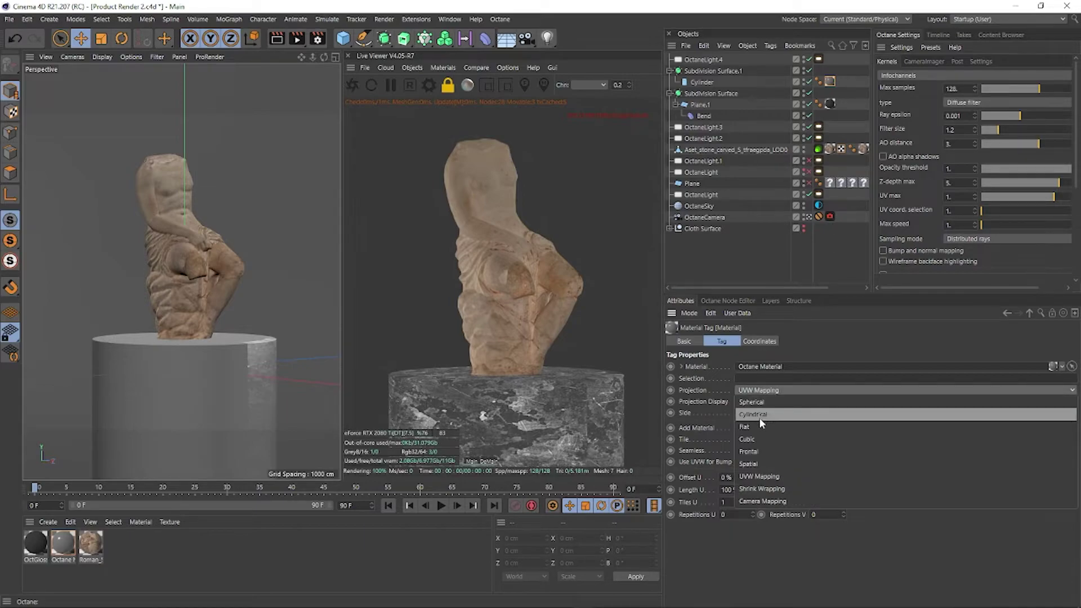
{"action": "left_click", "coordinate": [759, 438]}
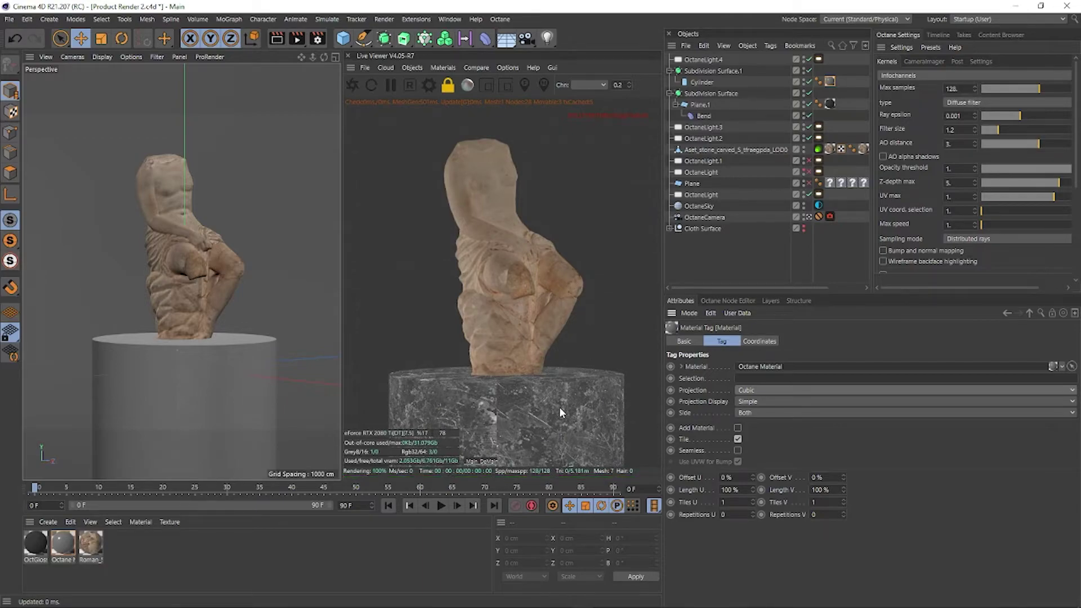
Adjust the roughness texture's Transform node to a uniform scale of about 1.25 and an X translation of about 0.95.
{"action": "left_click", "coordinate": [735, 300]}
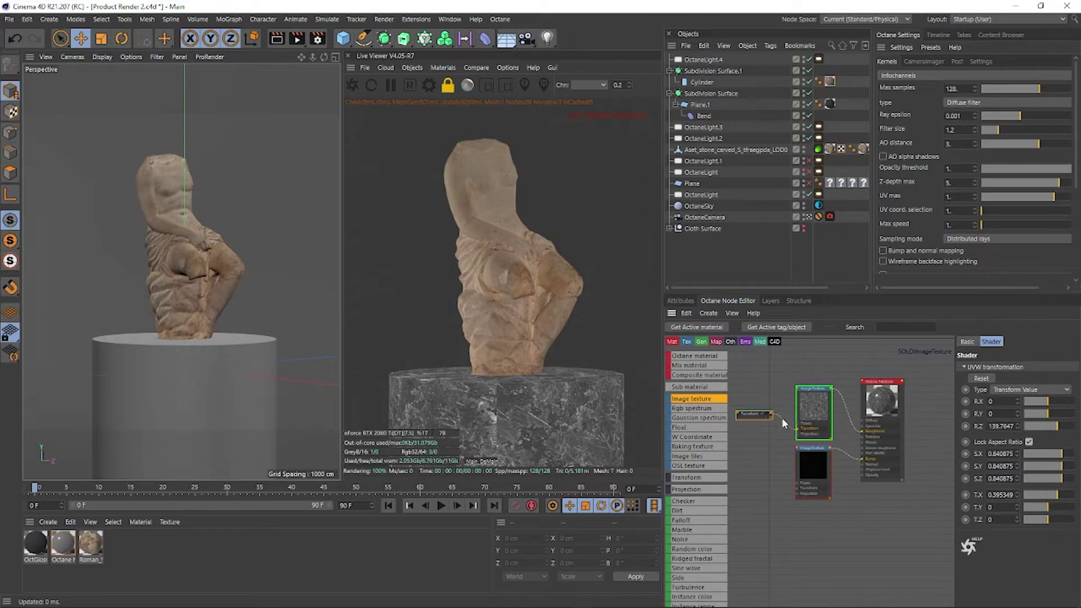
{"action": "left_click_drag", "start_coordinate": [1052, 463], "coordinate": [1072, 497]}
{"action": "left_click", "coordinate": [1064, 496]}
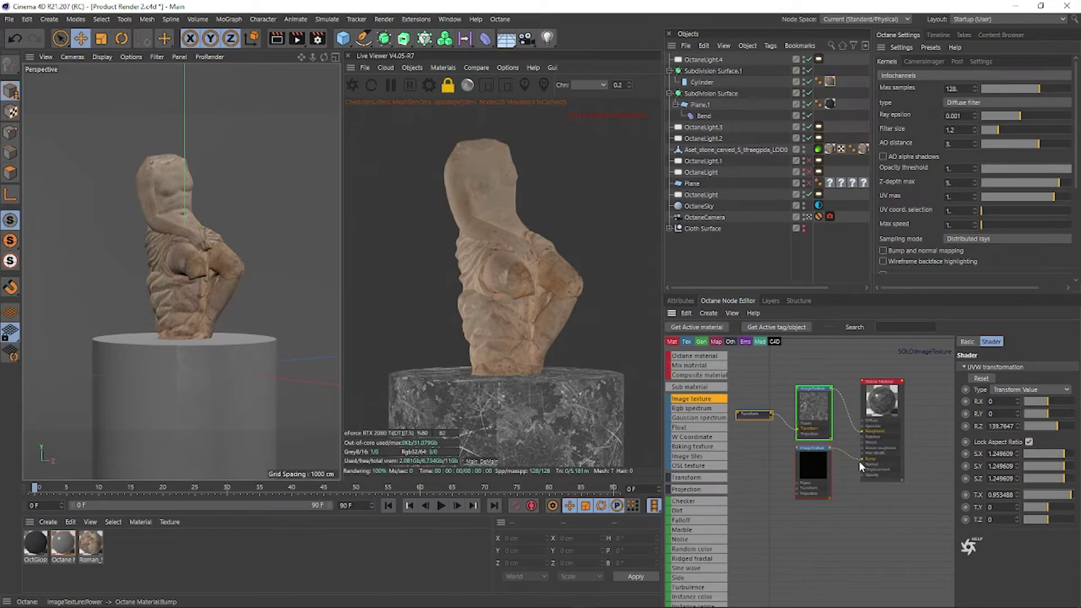
Disable solo on the roughness image texture node and solo the bump image texture node instead.
{"action": "left_click", "coordinate": [810, 467]}
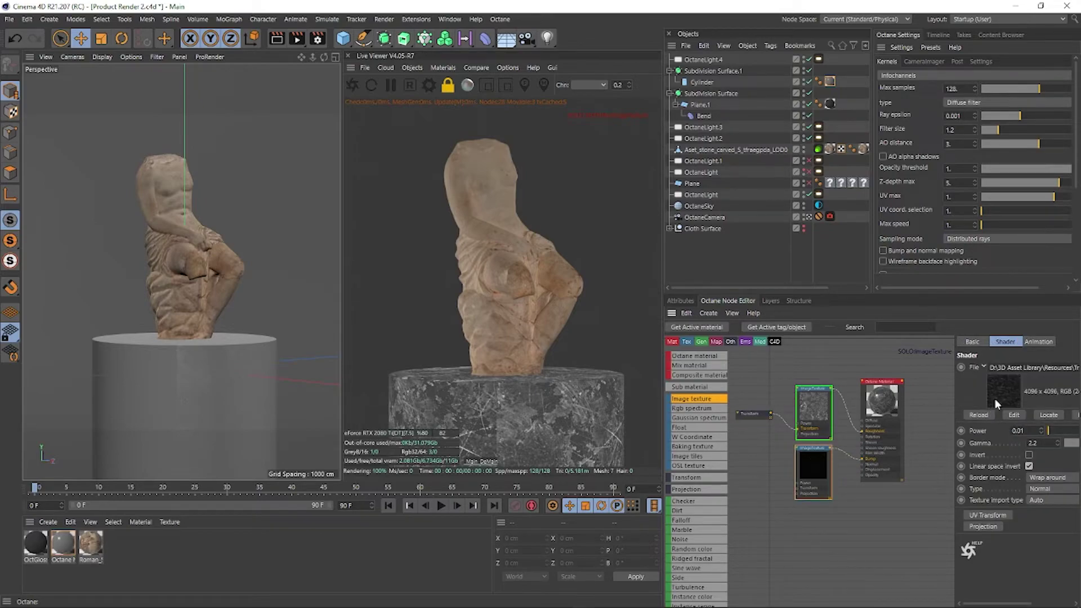
{"action": "left_click", "coordinate": [821, 425]}
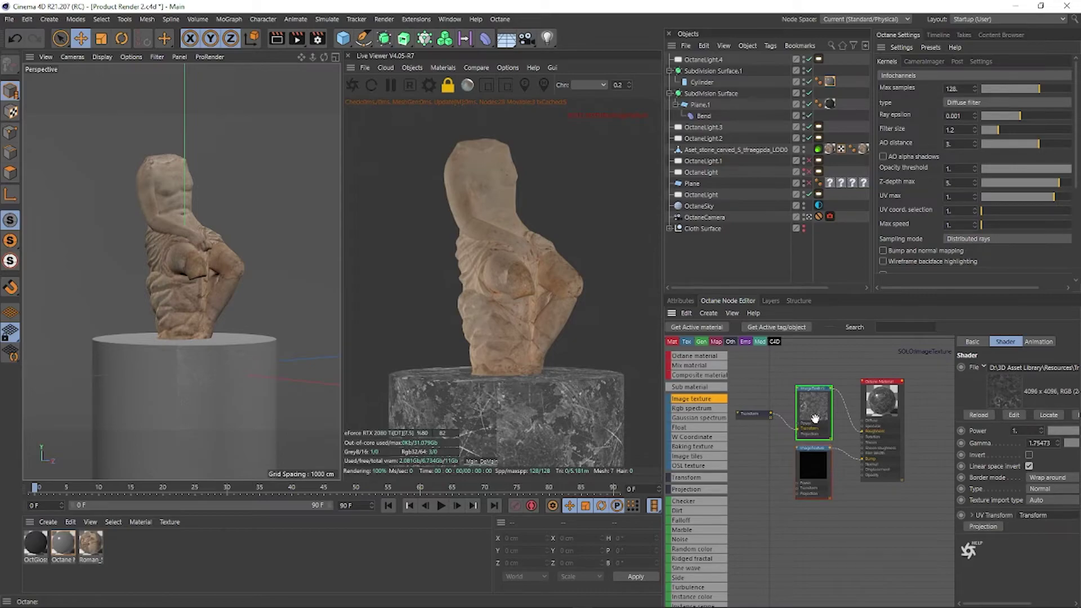
{"action": "right_click", "coordinate": [820, 413]}
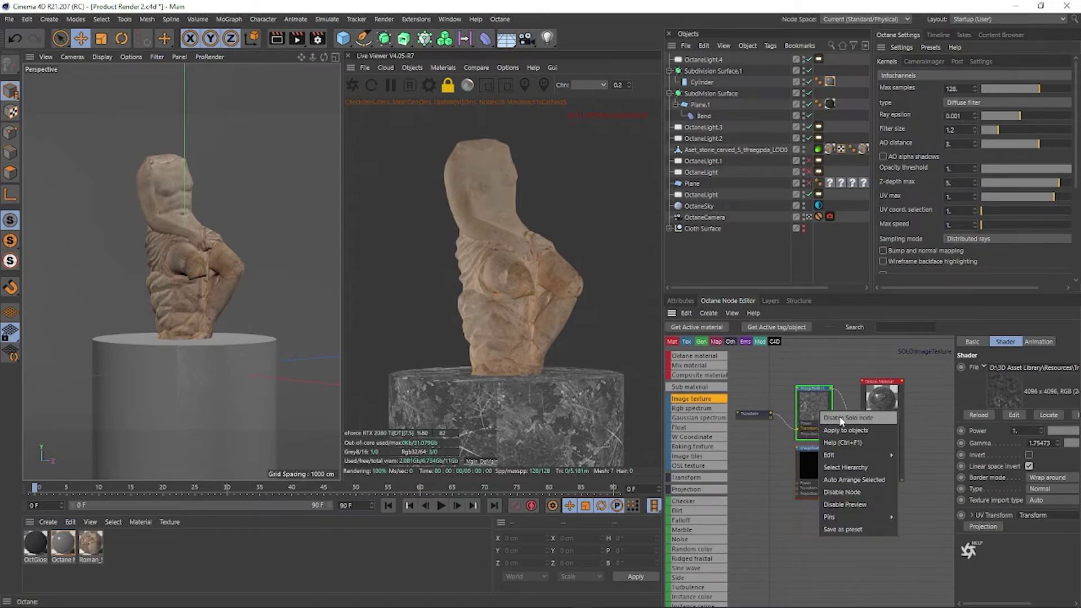
{"action": "left_click", "coordinate": [841, 418]}
{"action": "right_click", "coordinate": [815, 471]}
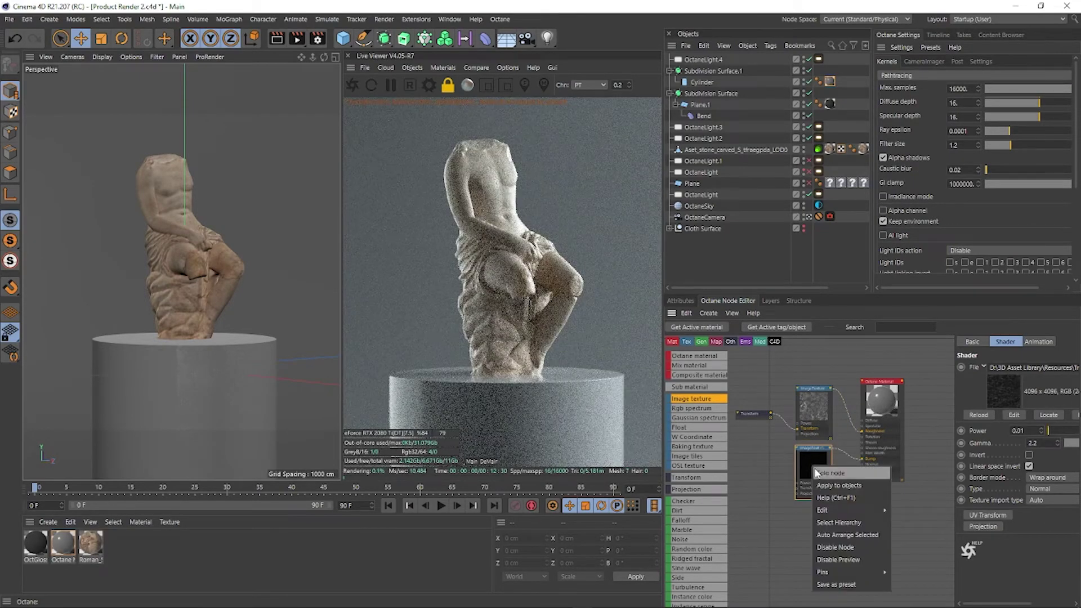
{"action": "left_click", "coordinate": [823, 473]}
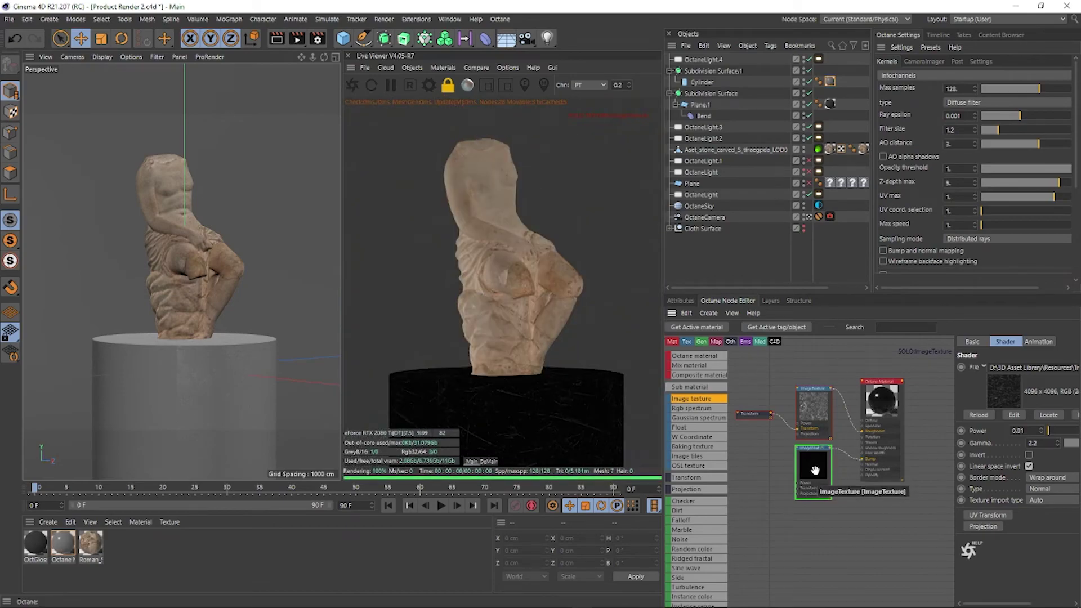
Add a UV Transform node to the bump texture with scale about 1.52 and X translation about 0.91, and disable the texture's solo mode.
{"action": "left_click", "coordinate": [987, 515]}
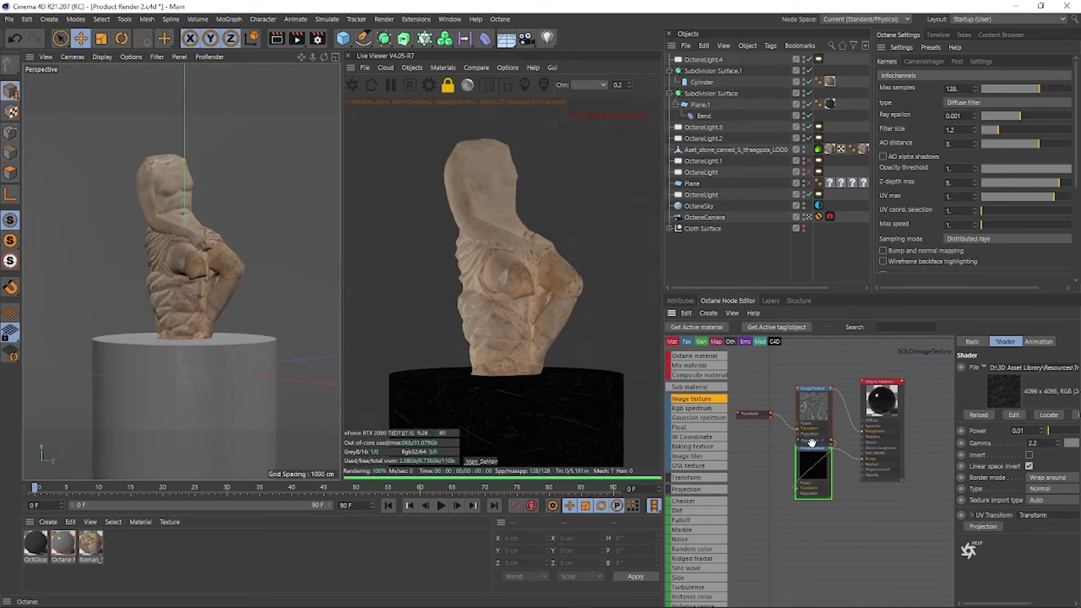
{"action": "left_click_drag", "start_coordinate": [812, 443], "coordinate": [767, 482]}
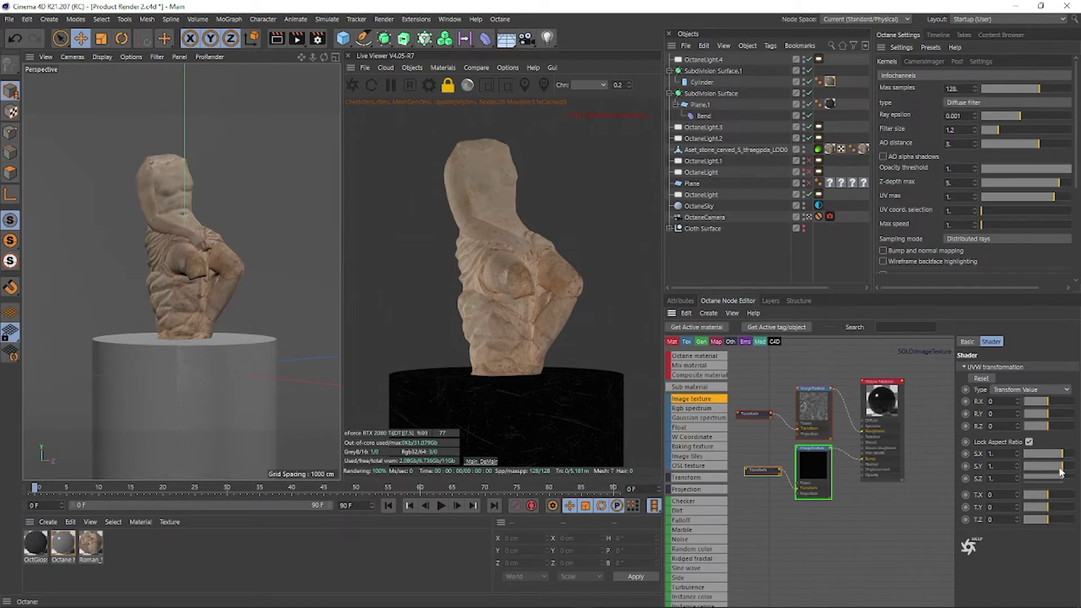
{"action": "left_click_drag", "start_coordinate": [1062, 472], "coordinate": [1066, 468]}
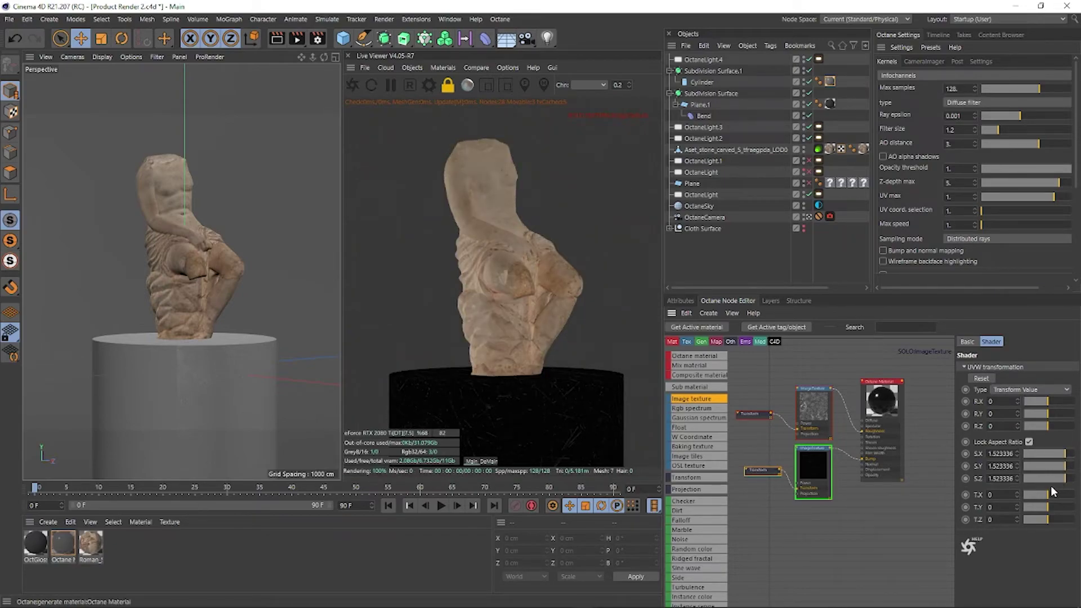
{"action": "left_click_drag", "start_coordinate": [1051, 494], "coordinate": [1069, 495]}
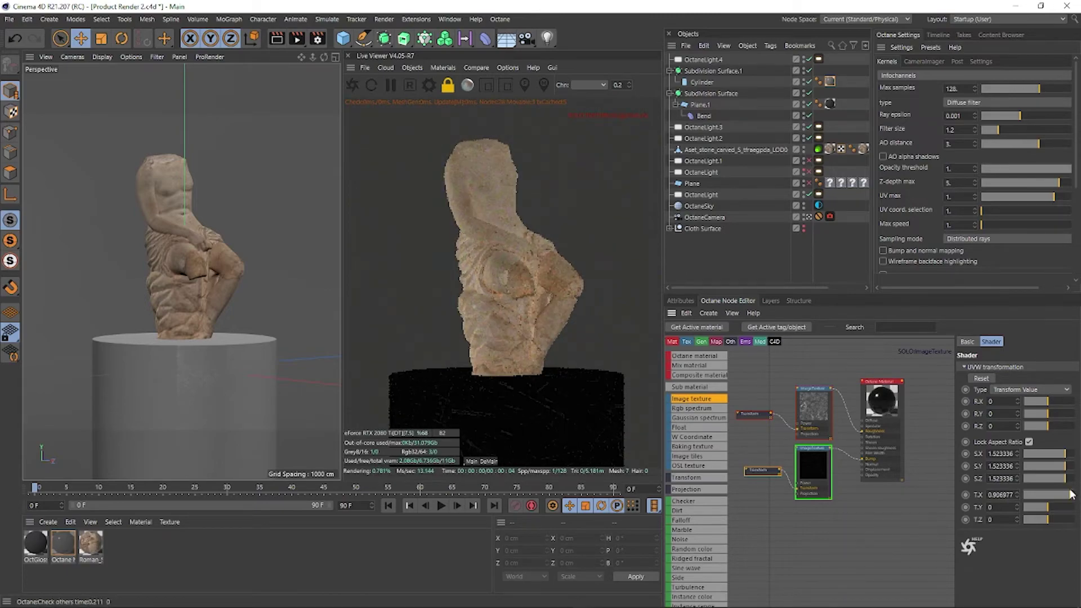
{"action": "right_click", "coordinate": [811, 459]}
{"action": "left_click", "coordinate": [822, 471]}
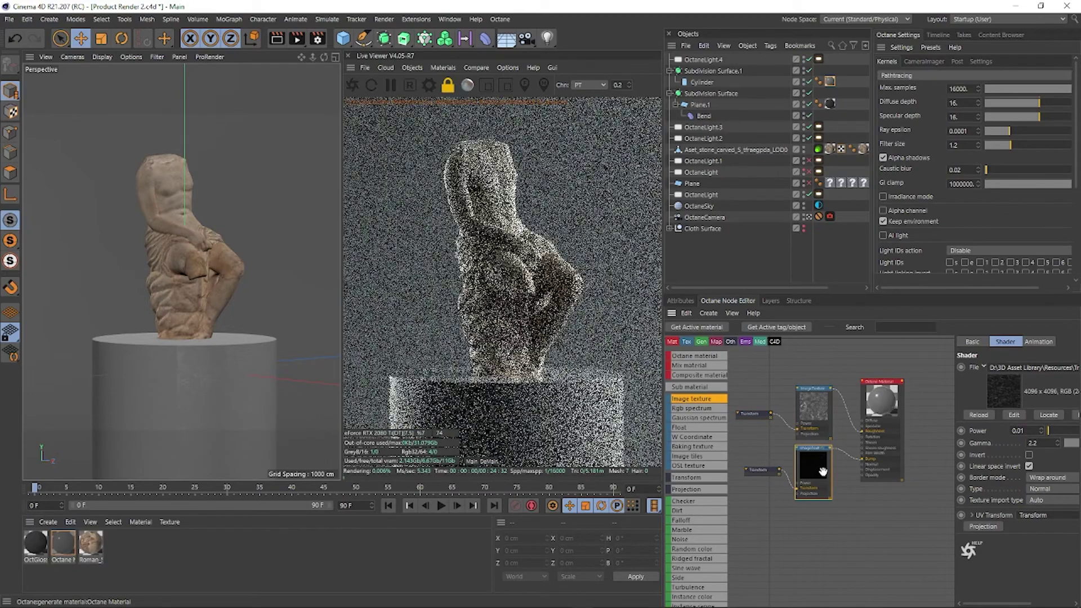